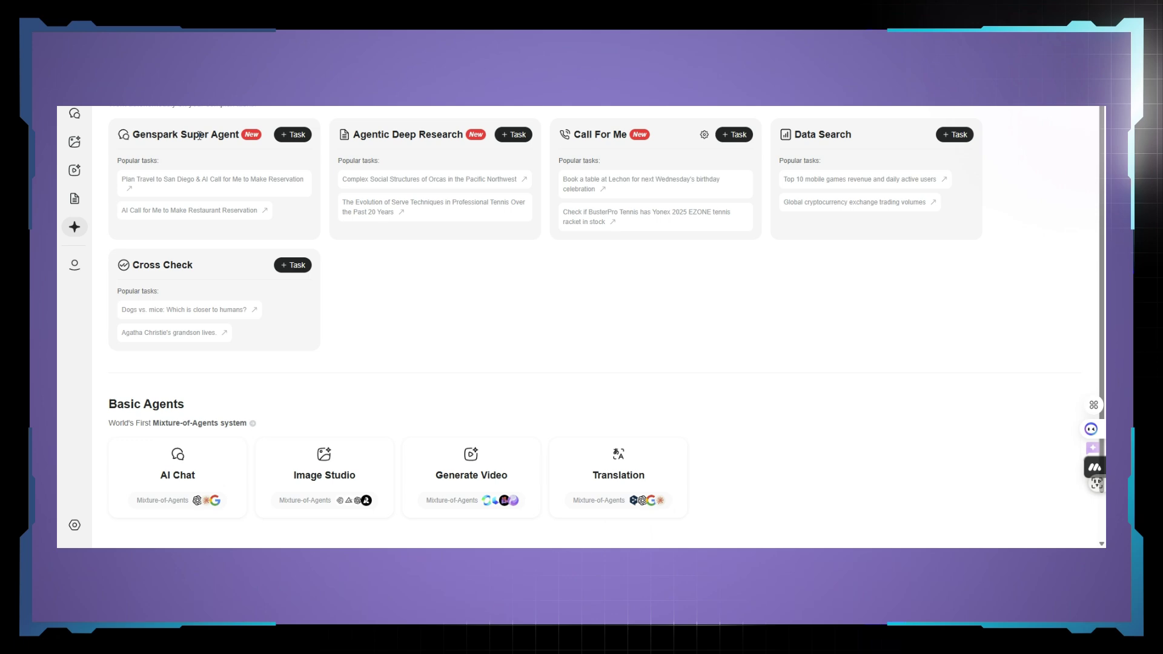
# - Open the ghibli_style_converter web page from the start of the Ghibli image-conversion chat
pyautogui.click(166, 192)
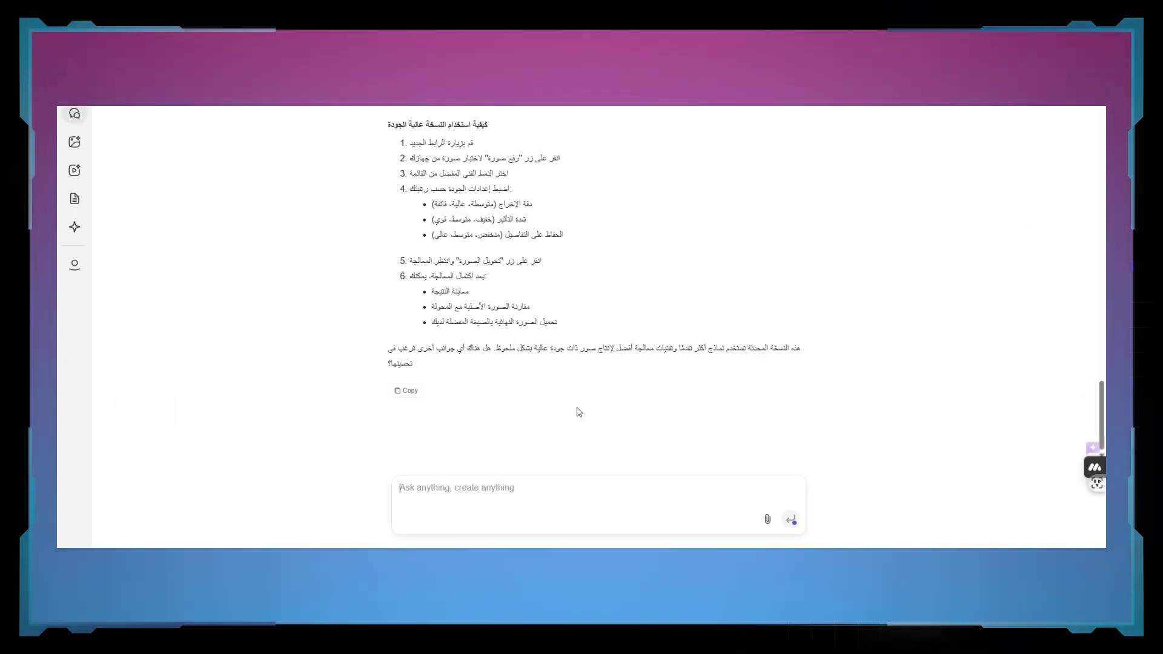
pyautogui.scroll(5, 600, 339)
pyautogui.scroll(10, 600, 334)
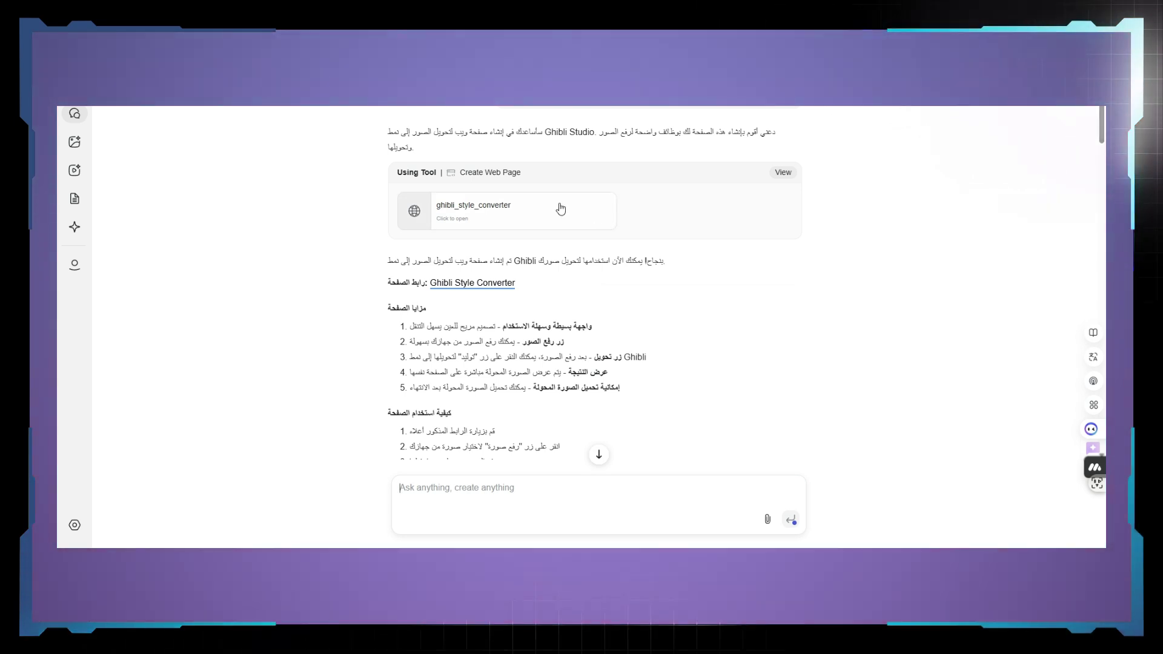
pyautogui.click(504, 217)
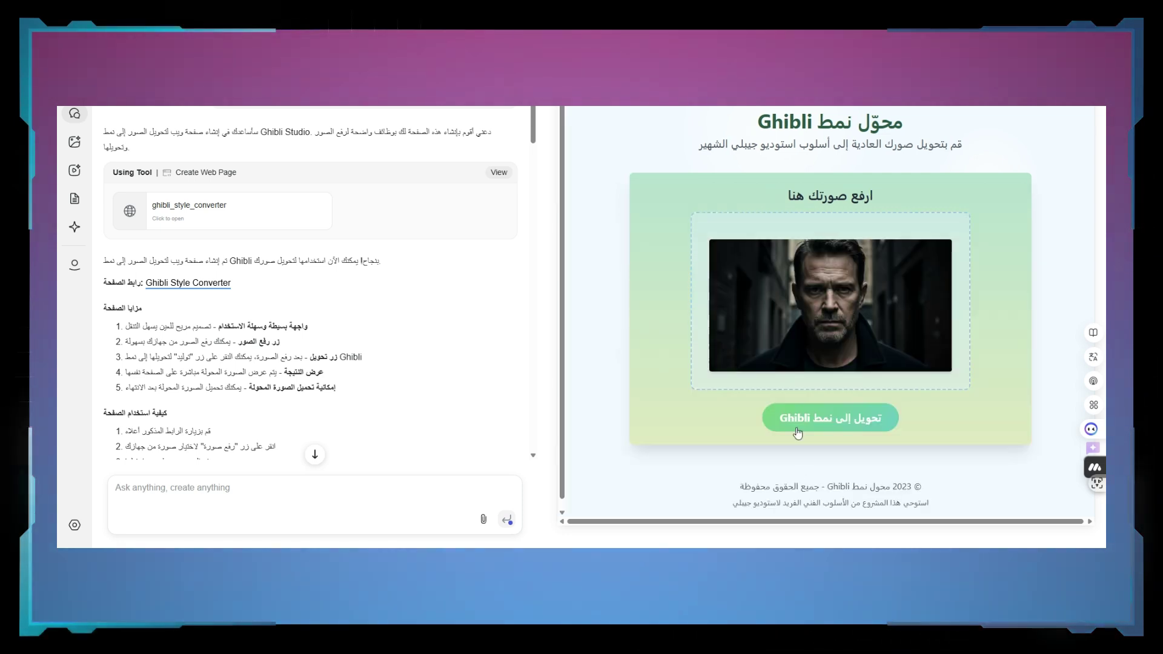
# - Convert the man's portrait to Ghibli style, and convert the "Infotech 4you" robot picture as a new image
pyautogui.scroll(-1, 805, 423)
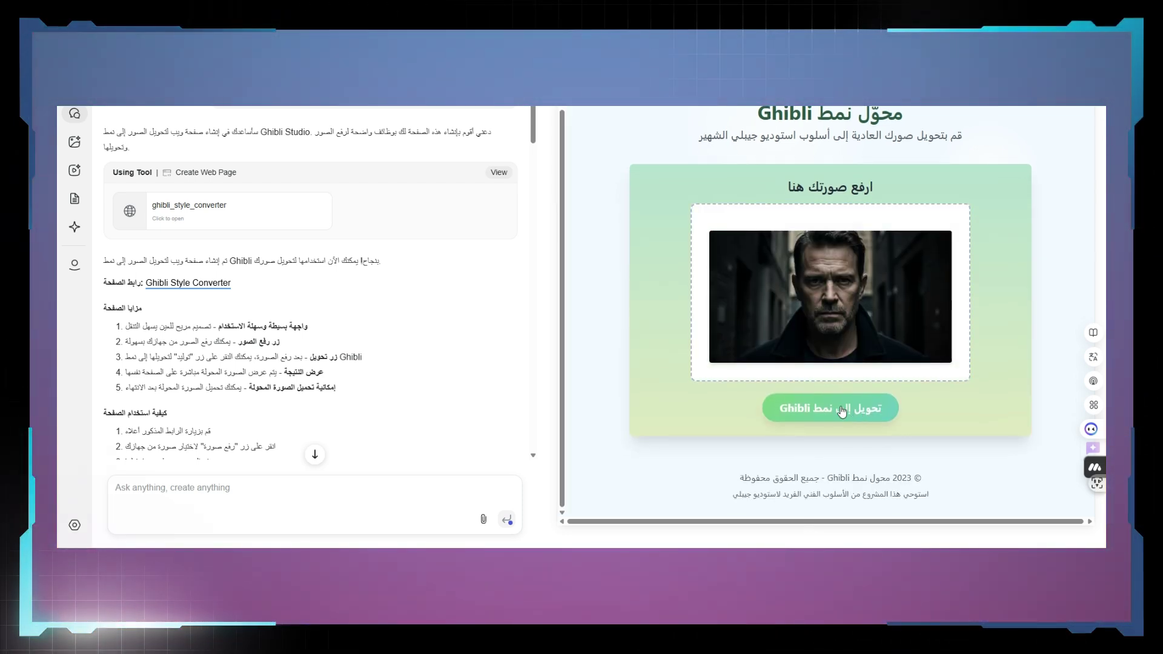
pyautogui.click(843, 413)
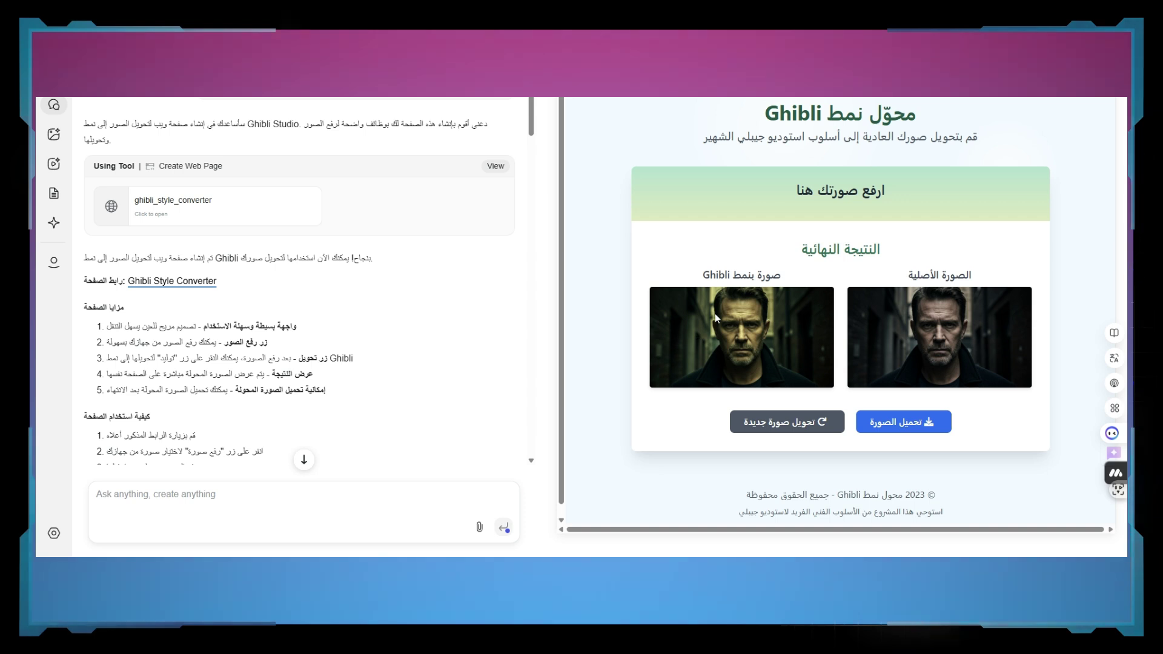
pyautogui.click(788, 422)
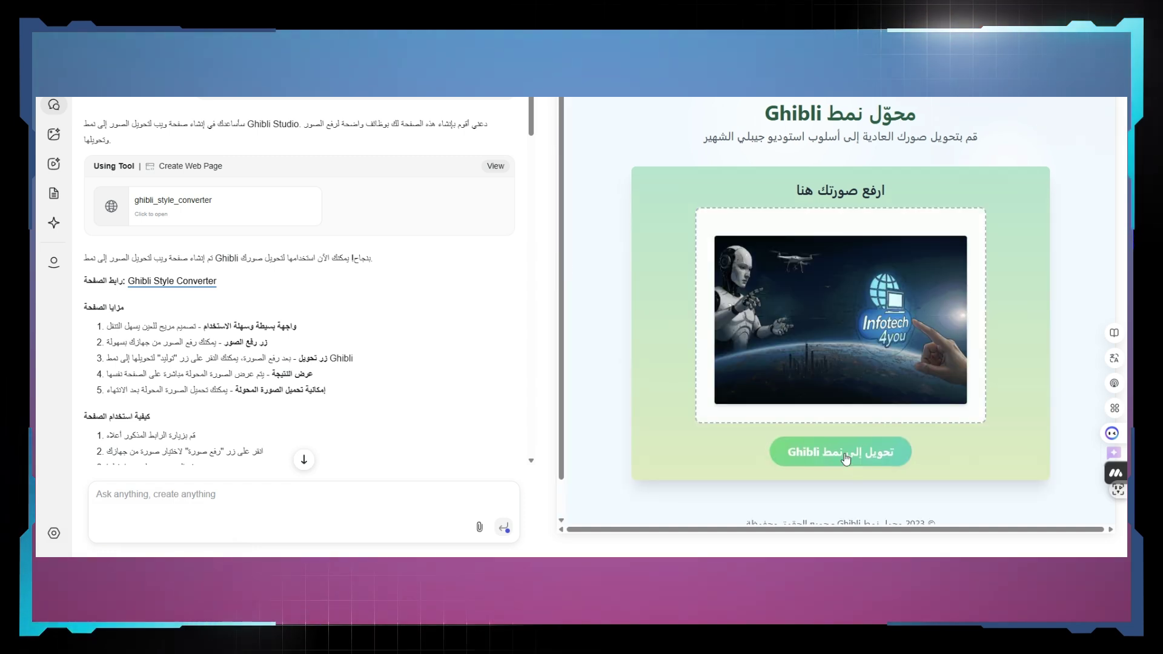
pyautogui.click(849, 459)
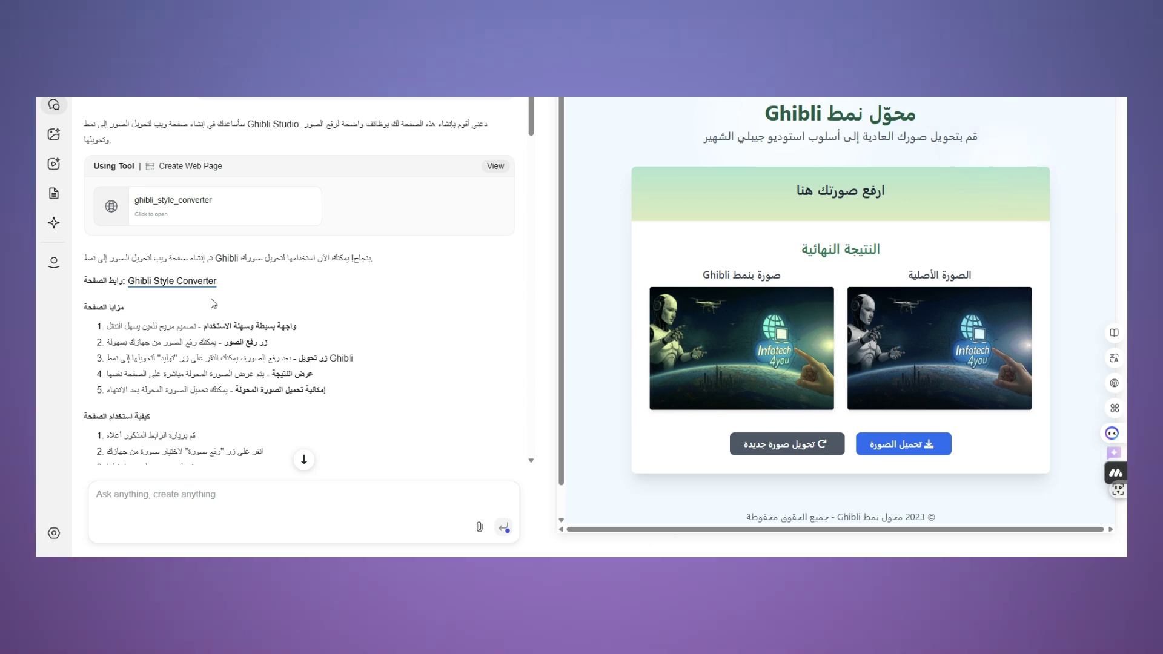
# - Find the reply that adds more art styles in the chat and open its artistic_style_converter page
pyautogui.scroll(-1, 627, 319)
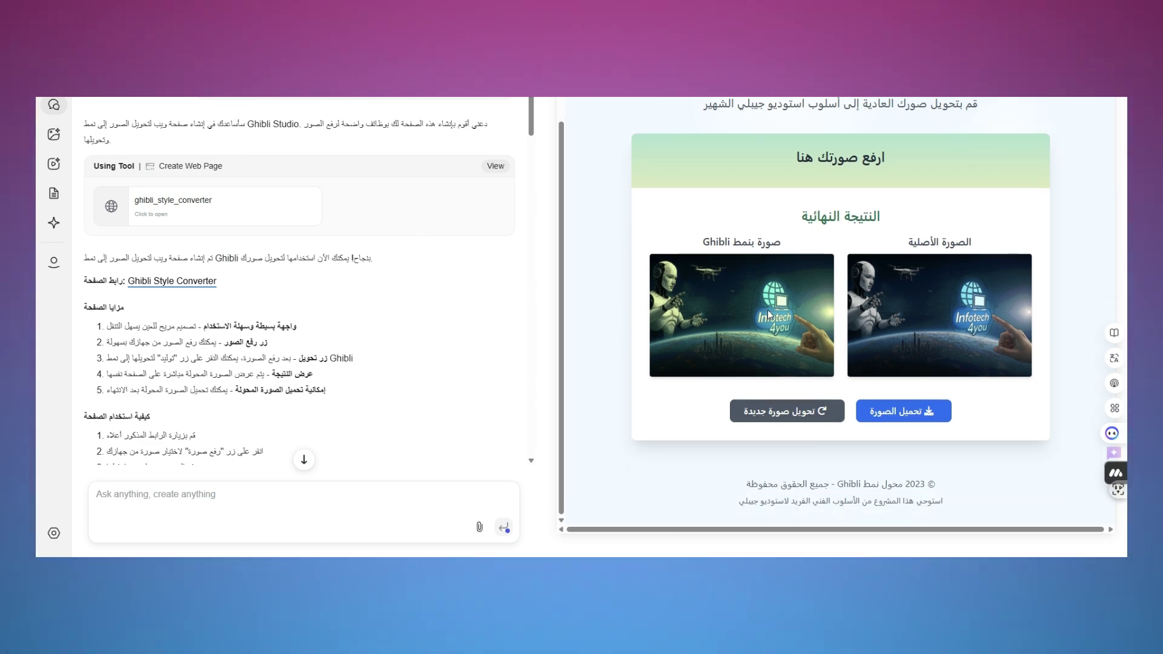
pyautogui.scroll(-3, 440, 337)
pyautogui.scroll(1, 439, 338)
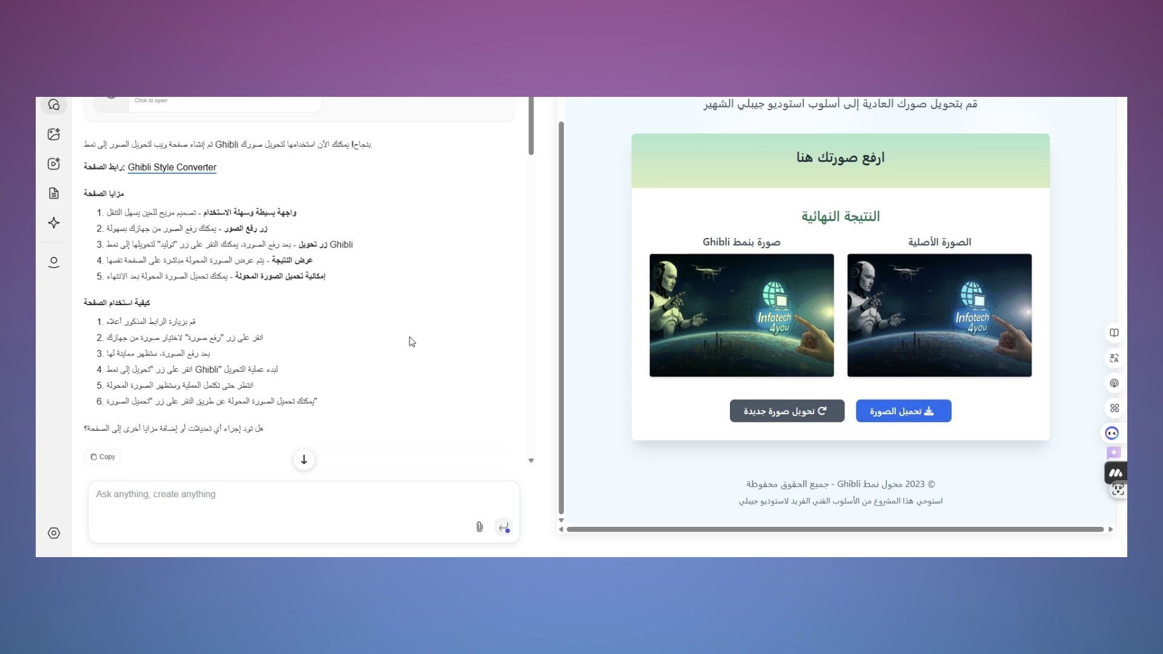
pyautogui.scroll(1, 412, 342)
pyautogui.scroll(-5, 396, 346)
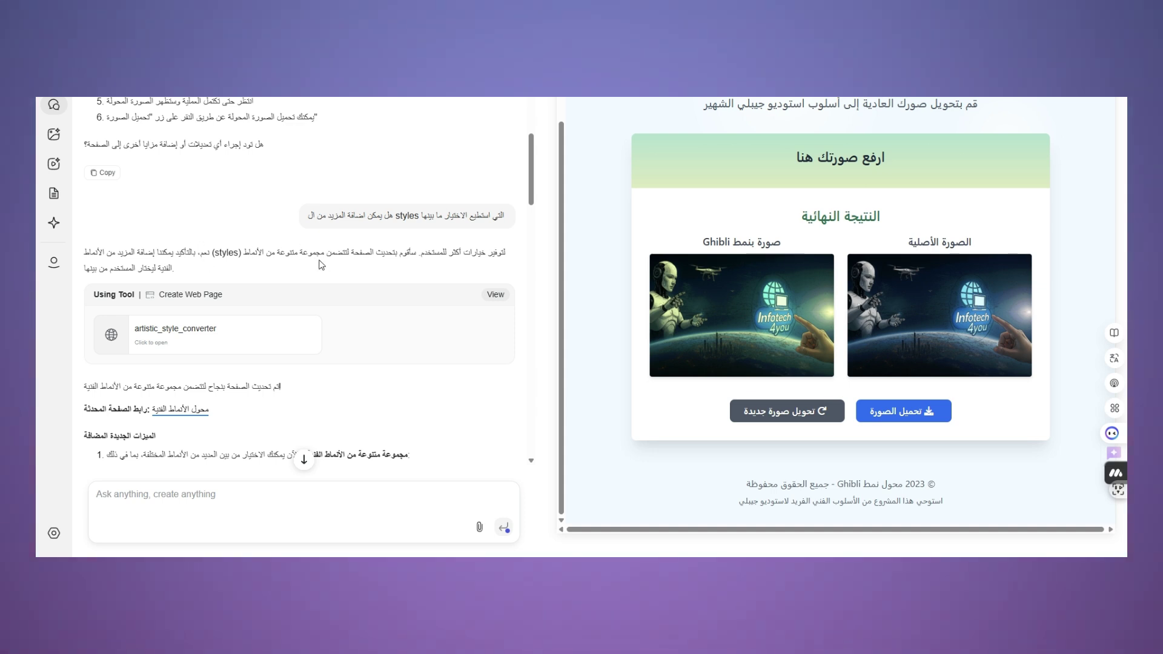
pyautogui.scroll(-2, 369, 363)
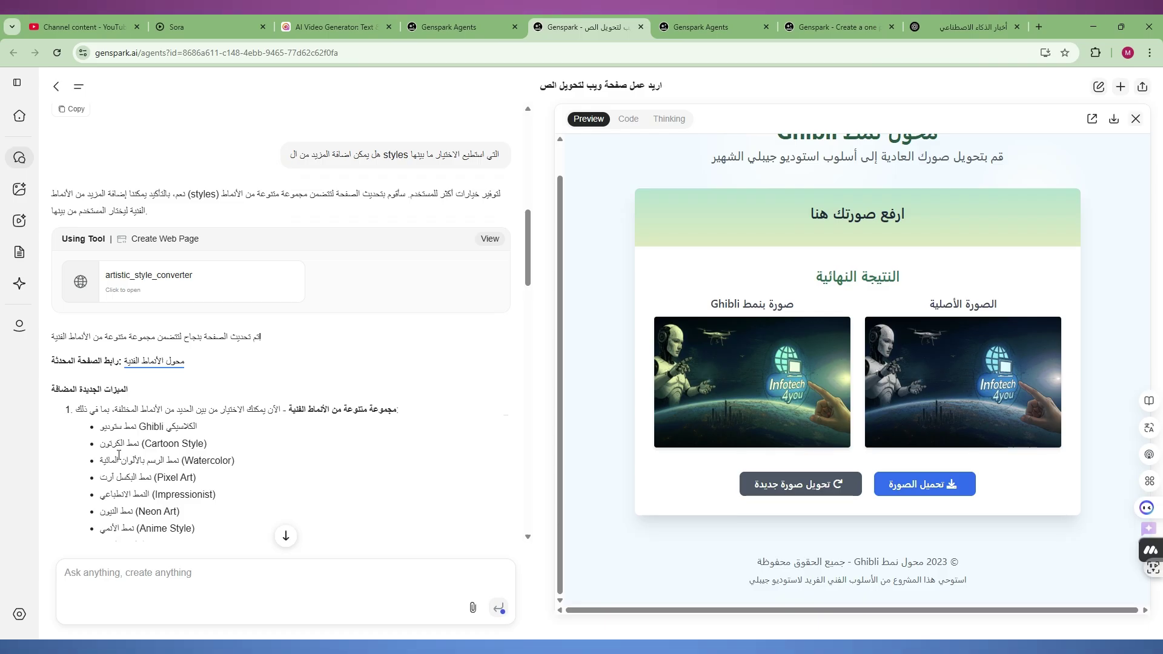
pyautogui.scroll(-1, 133, 340)
pyautogui.click(146, 224)
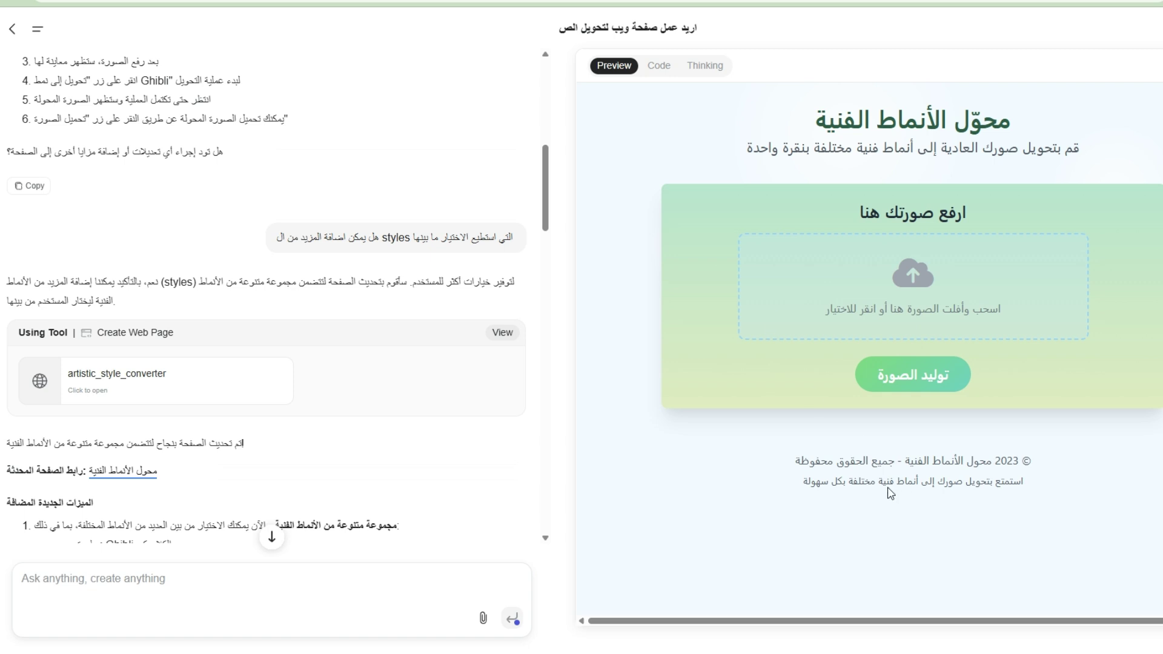
# - Choose the neon style (نمط النيون) for the uploaded portrait of the man in a suit and generate the image
pyautogui.scroll(-4, 926, 369)
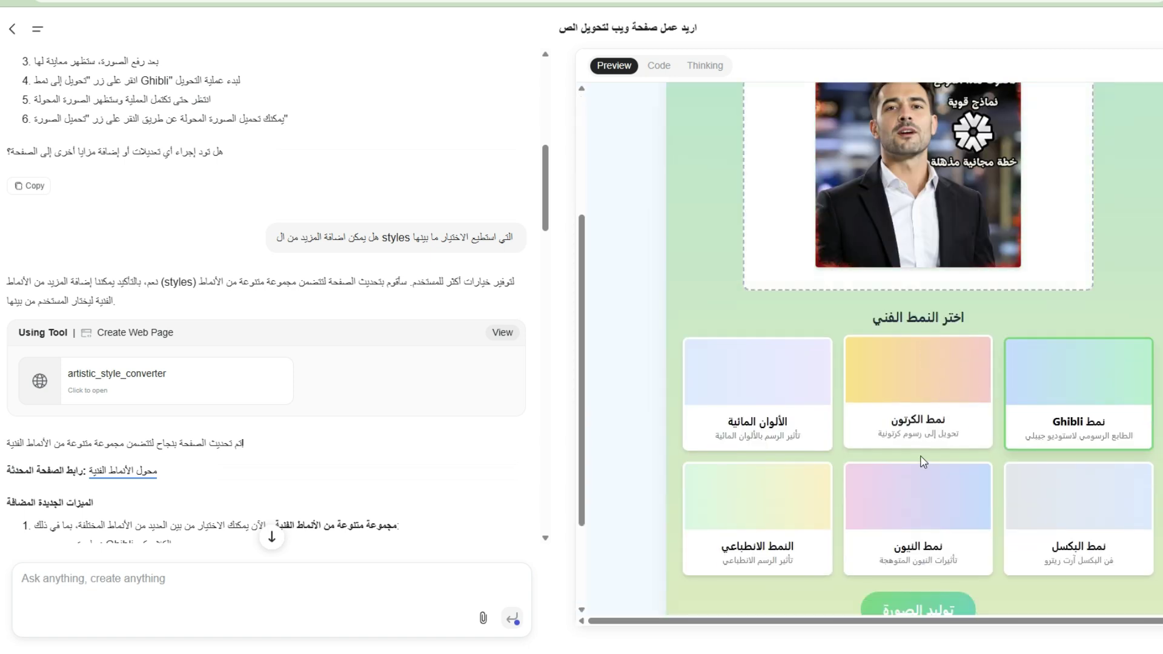
pyautogui.scroll(1, 924, 461)
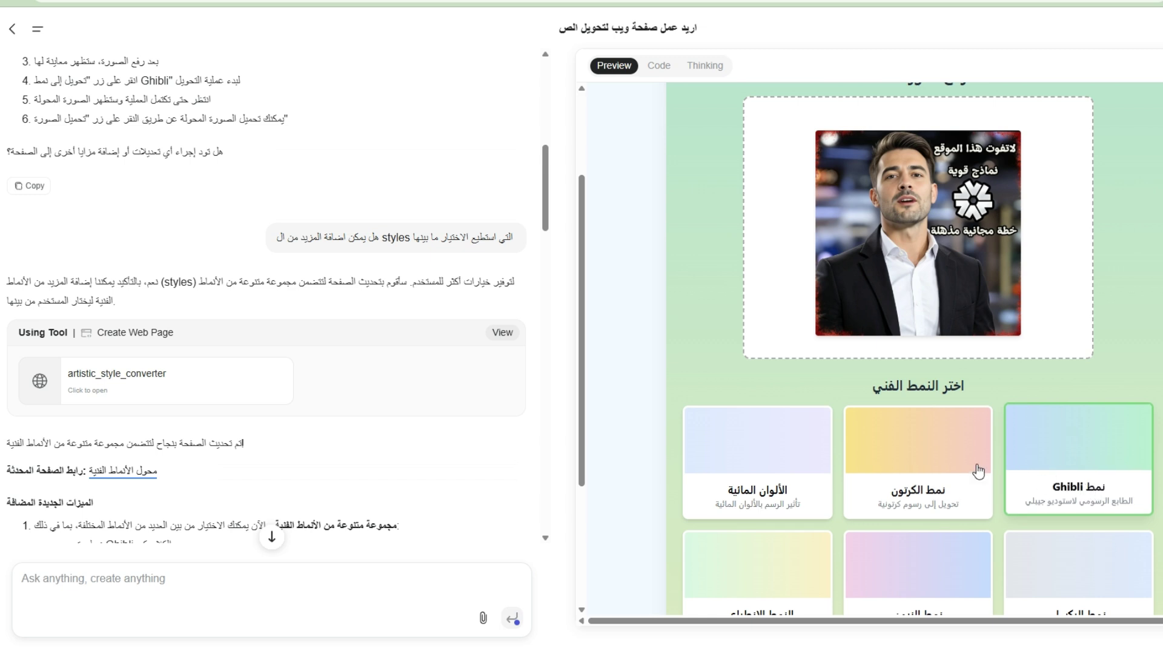
pyautogui.scroll(-2, 993, 472)
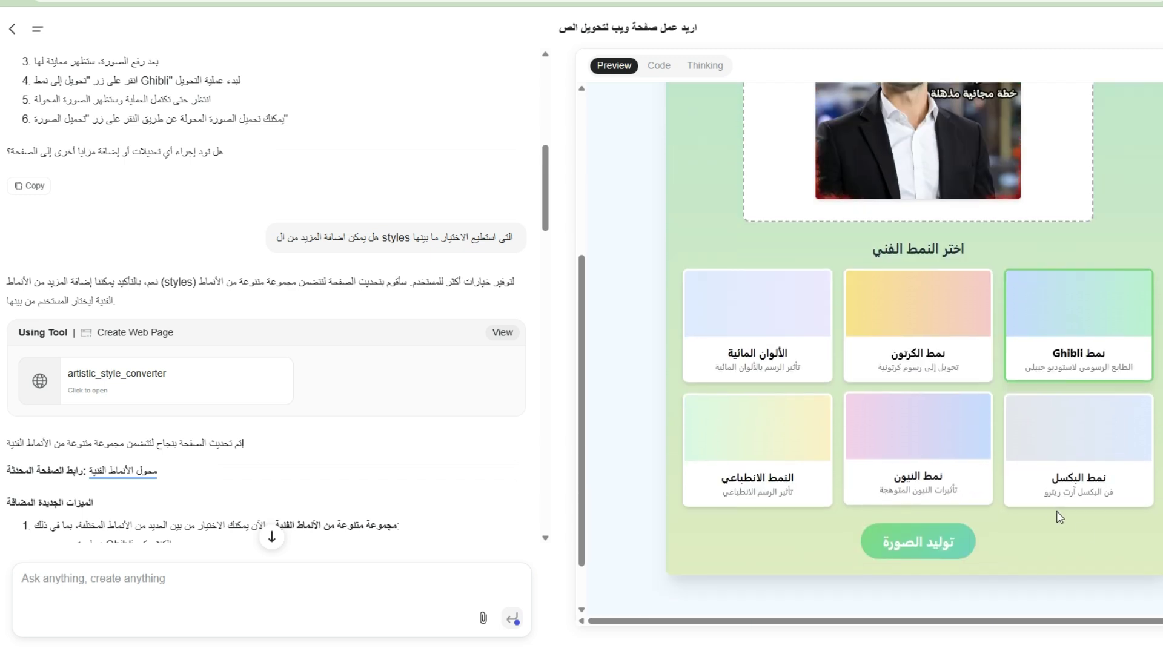
pyautogui.click(919, 451)
pyautogui.scroll(-1, 937, 525)
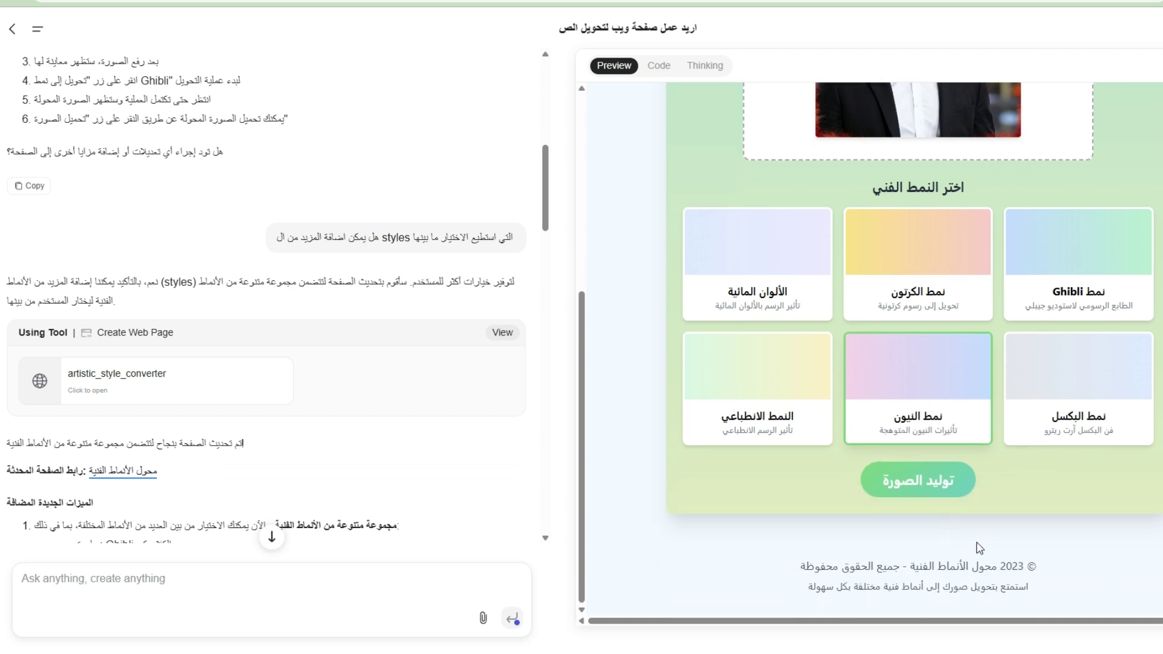
pyautogui.click(951, 508)
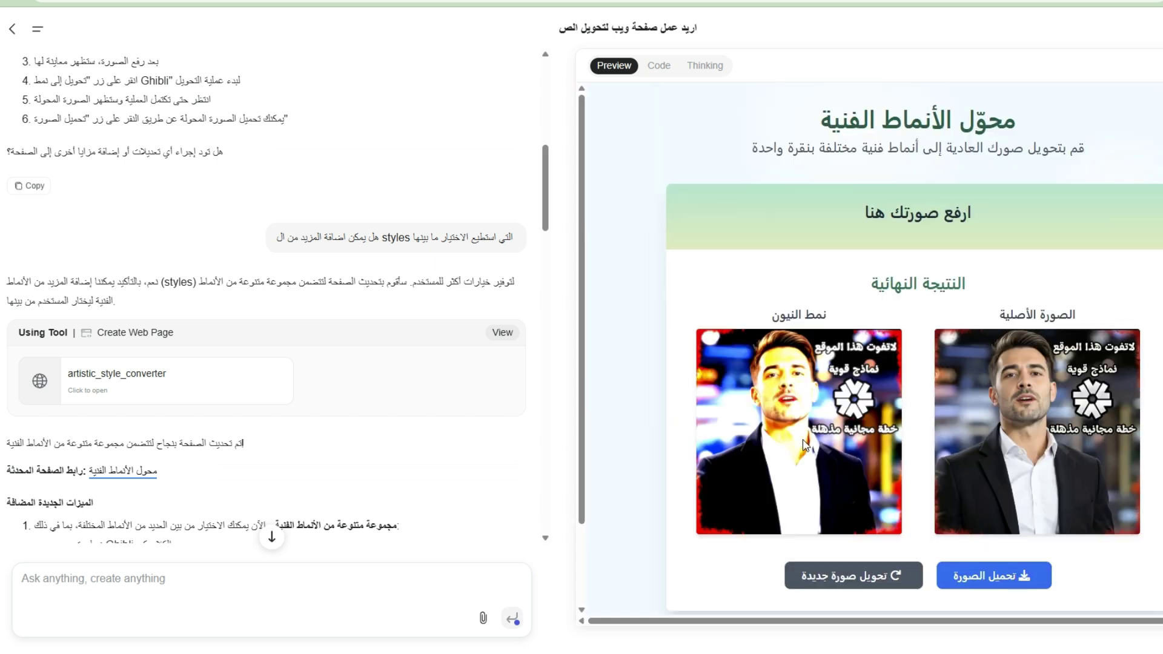
pyautogui.scroll(-2, 811, 451)
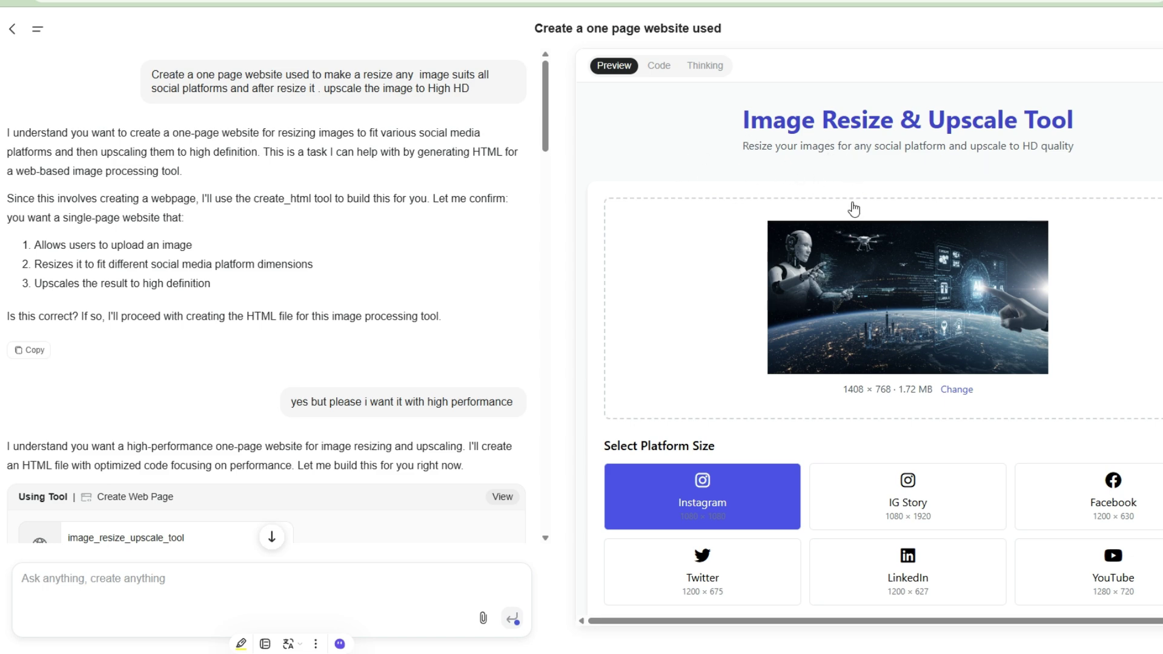
# - Review the Image Resize & Upscale Tool and highlight "and after resize it . upscale the image to High HD" in the original prompt
pyautogui.scroll(-1, 799, 339)
pyautogui.scroll(1, 977, 357)
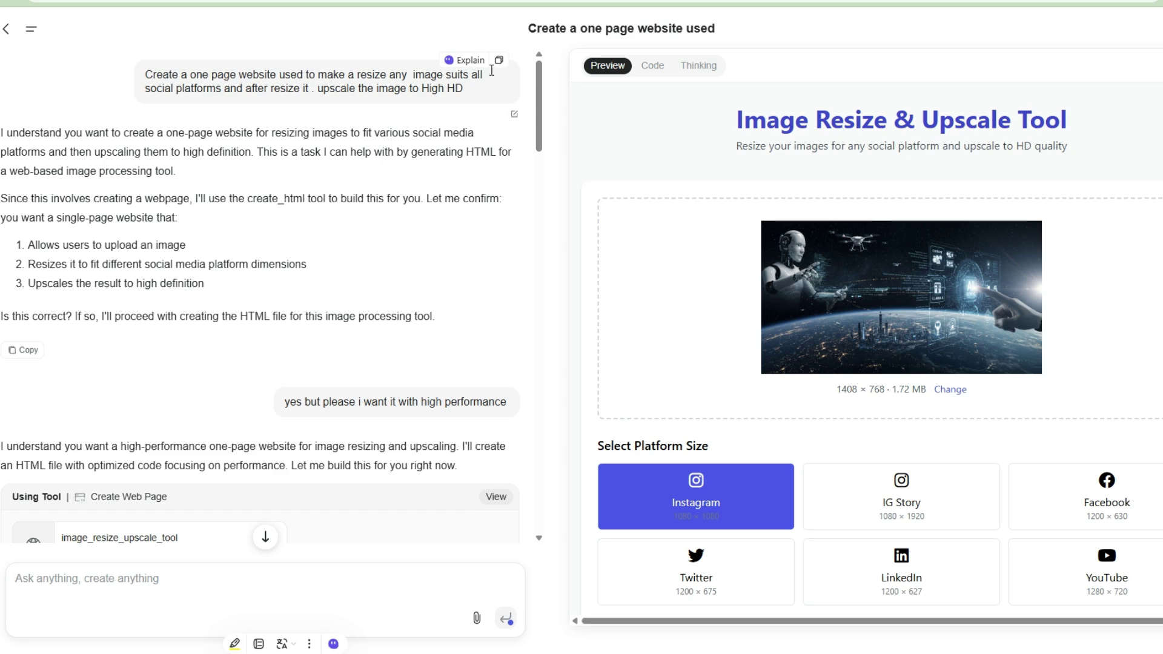
pyautogui.moveTo(494, 90); pyautogui.dragTo(220, 88)
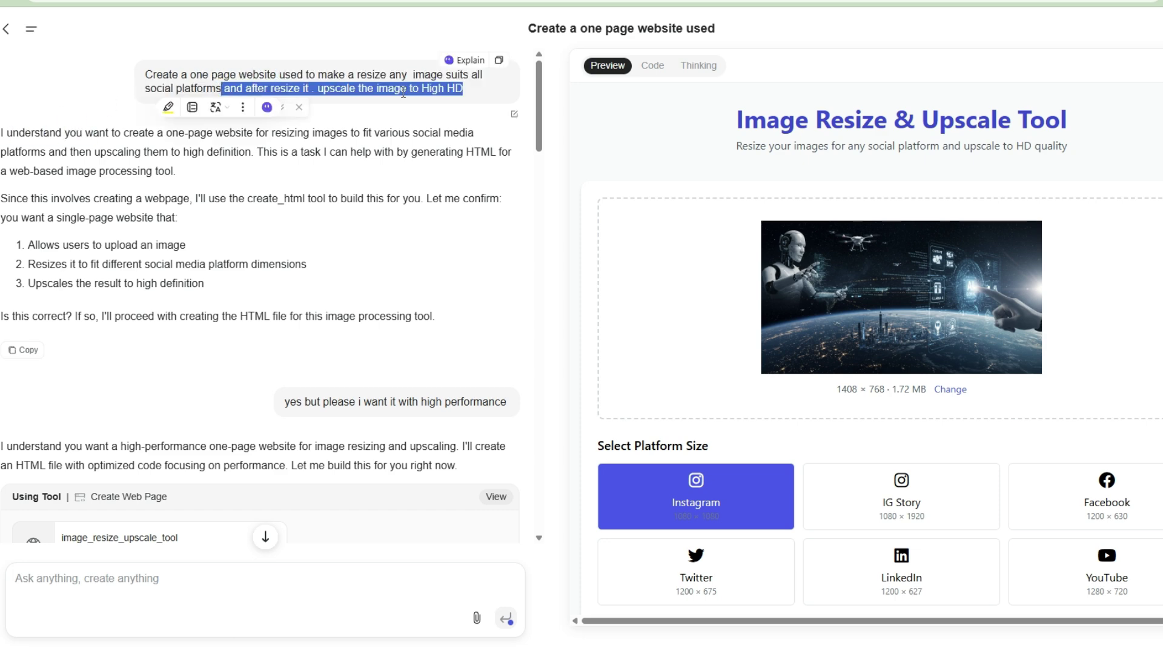
# - Process the loaded robot-and-Earth image at the Instagram platform size without HD upscaling
pyautogui.scroll(-2, 888, 433)
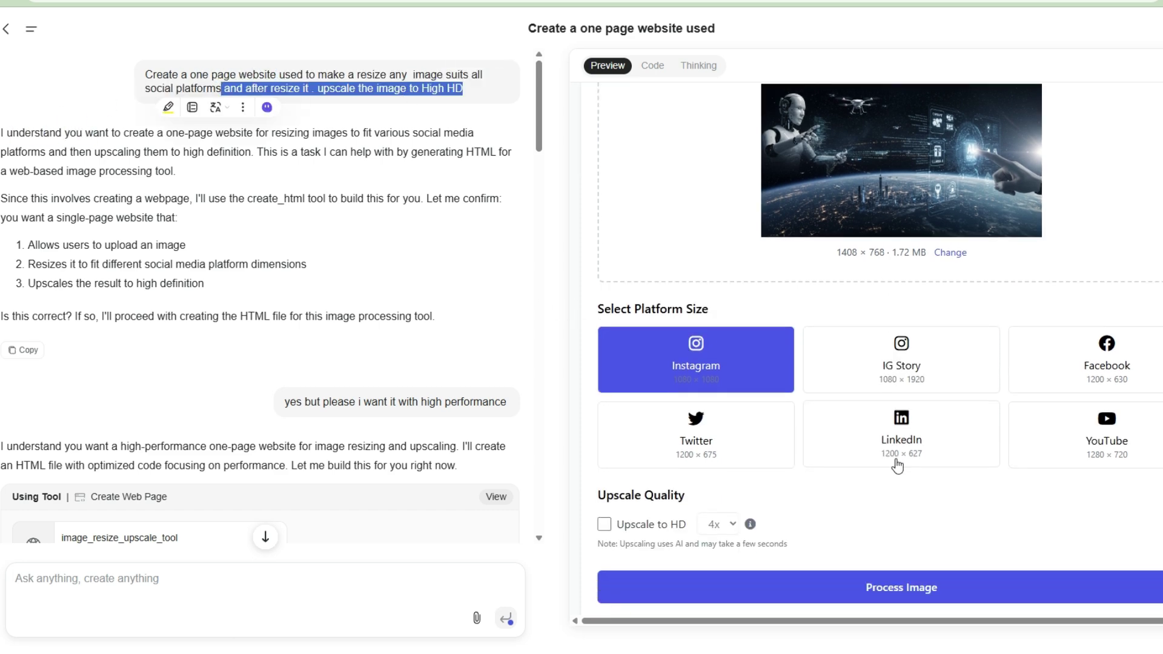
pyautogui.click(906, 541)
pyautogui.scroll(3, 839, 402)
pyautogui.scroll(-3, 846, 551)
pyautogui.scroll(-1, 846, 551)
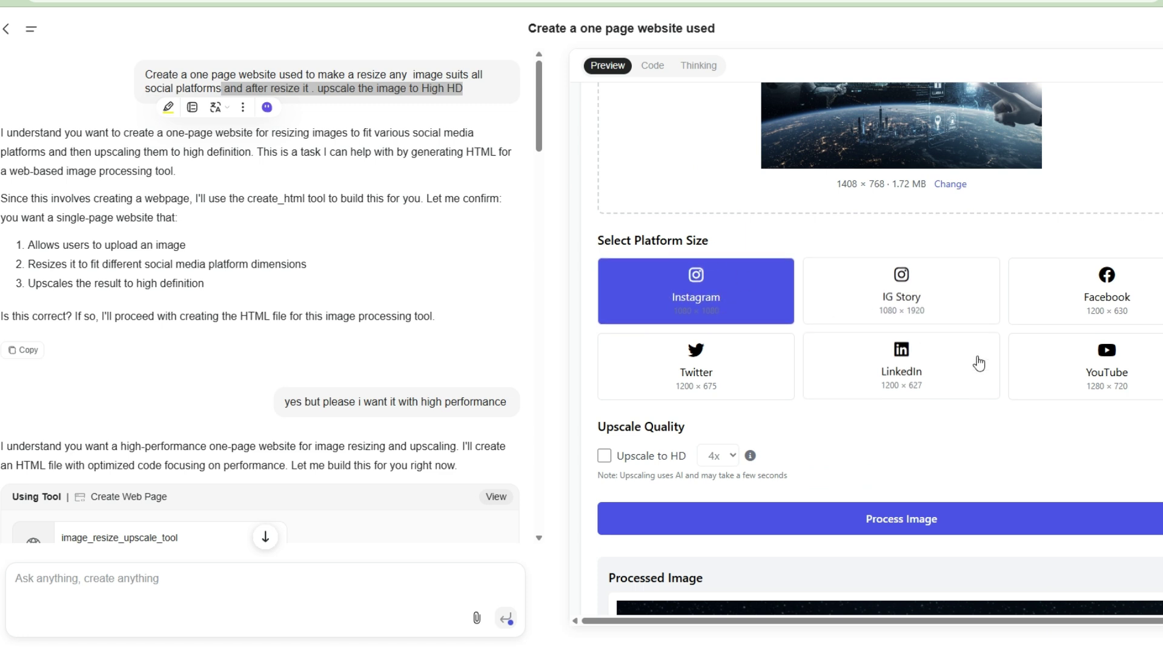
# - Enable Upscale to HD at 4x and process the robot-and-Earth image again for Instagram
pyautogui.scroll(-3, 979, 364)
pyautogui.click(604, 319)
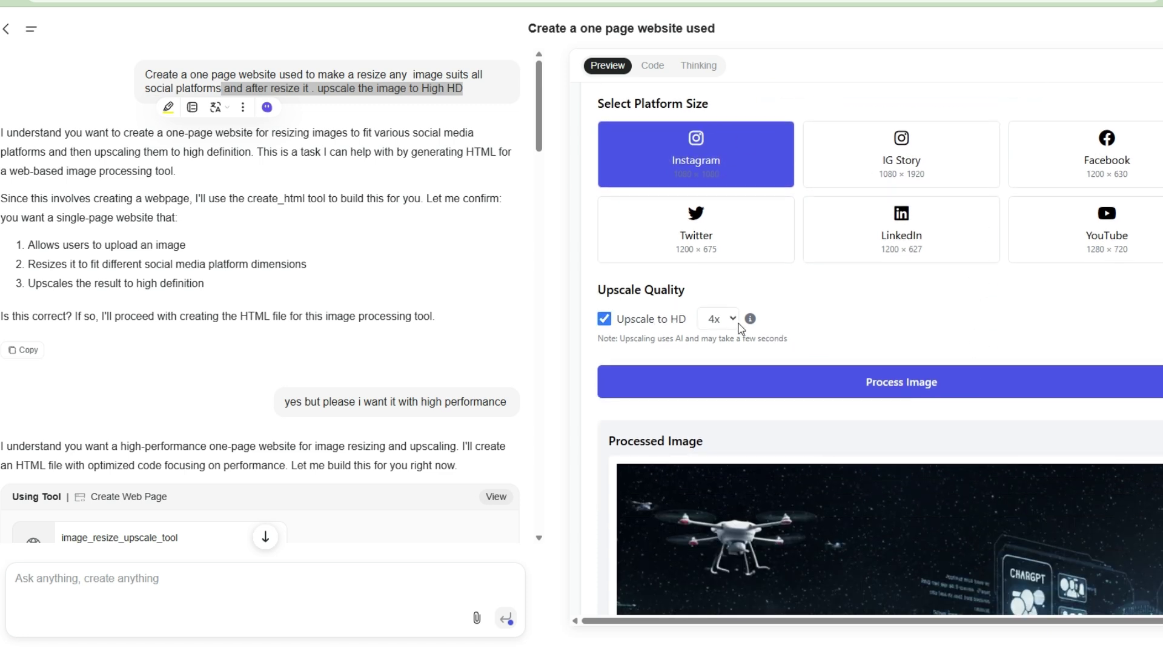
pyautogui.press('Tab')
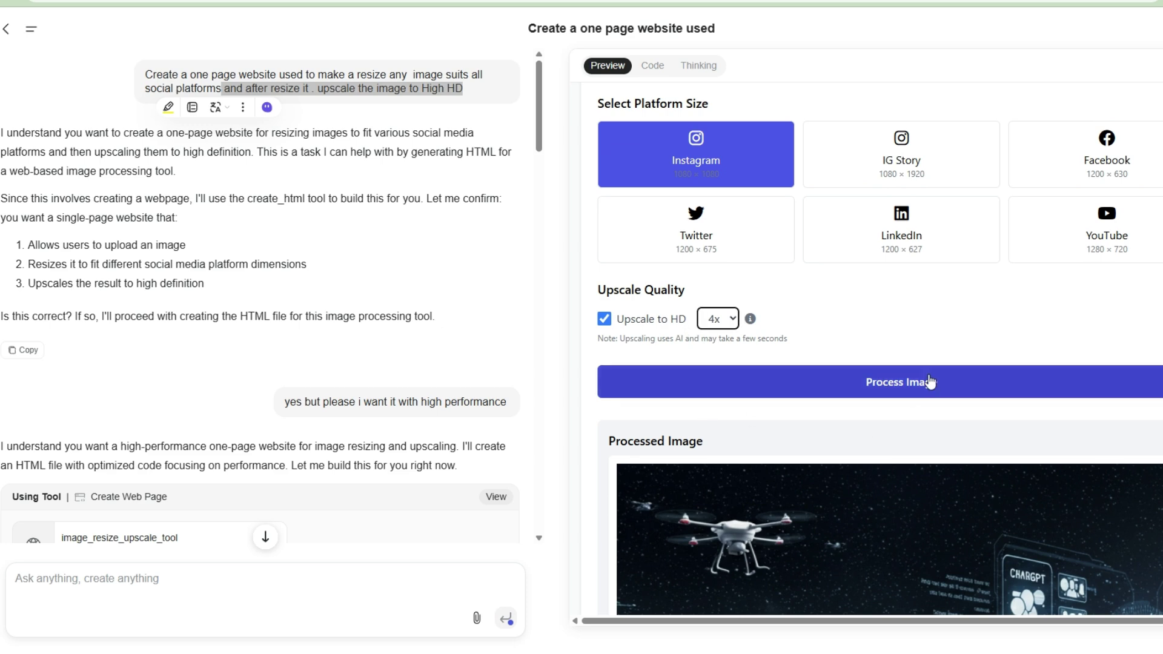
pyautogui.click(921, 399)
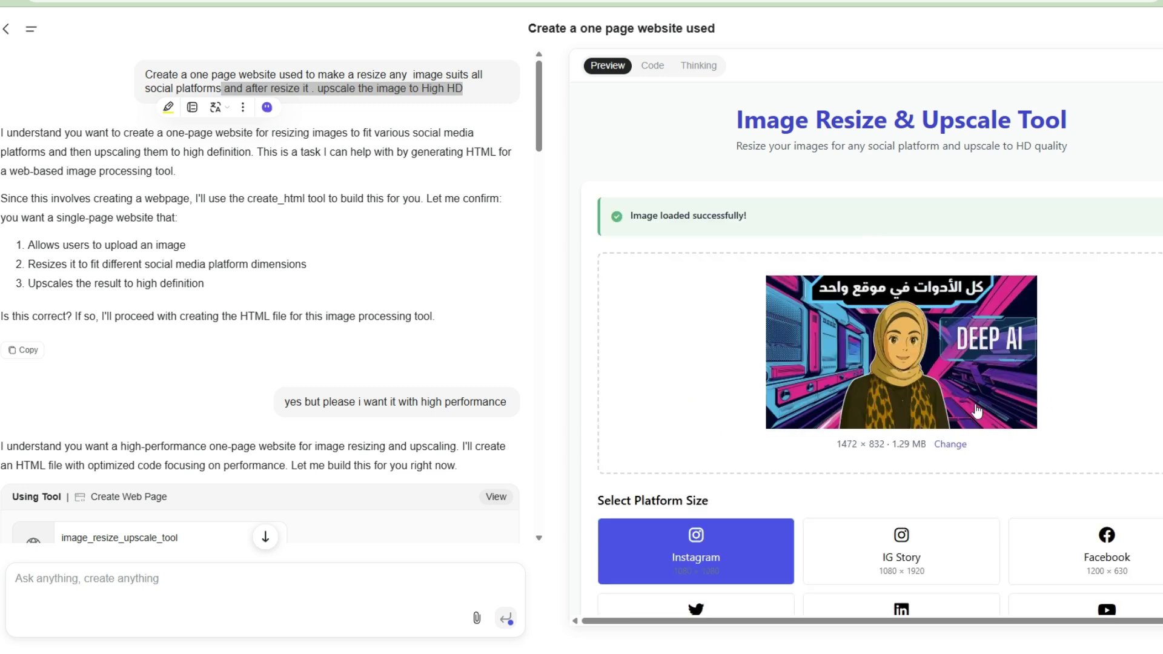
# - Process the newly loaded "DEEP AI" cartoon image at the Instagram size with Upscale to HD at 4x
pyautogui.scroll(-5, 981, 405)
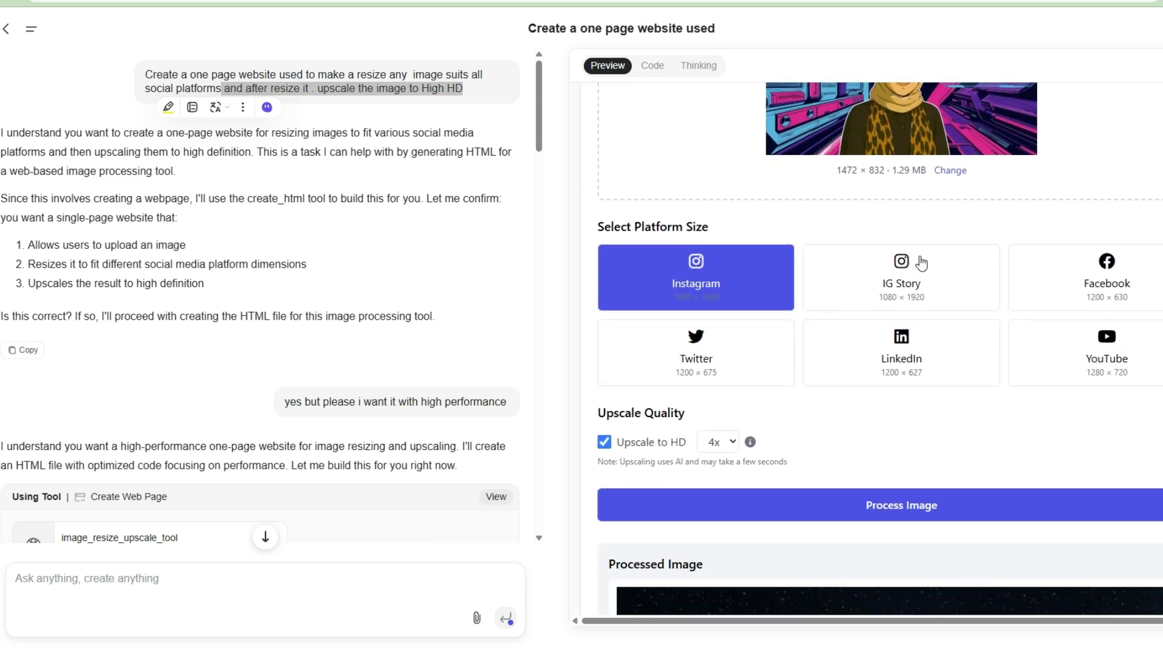
pyautogui.scroll(1, 914, 240)
pyautogui.scroll(-1, 917, 381)
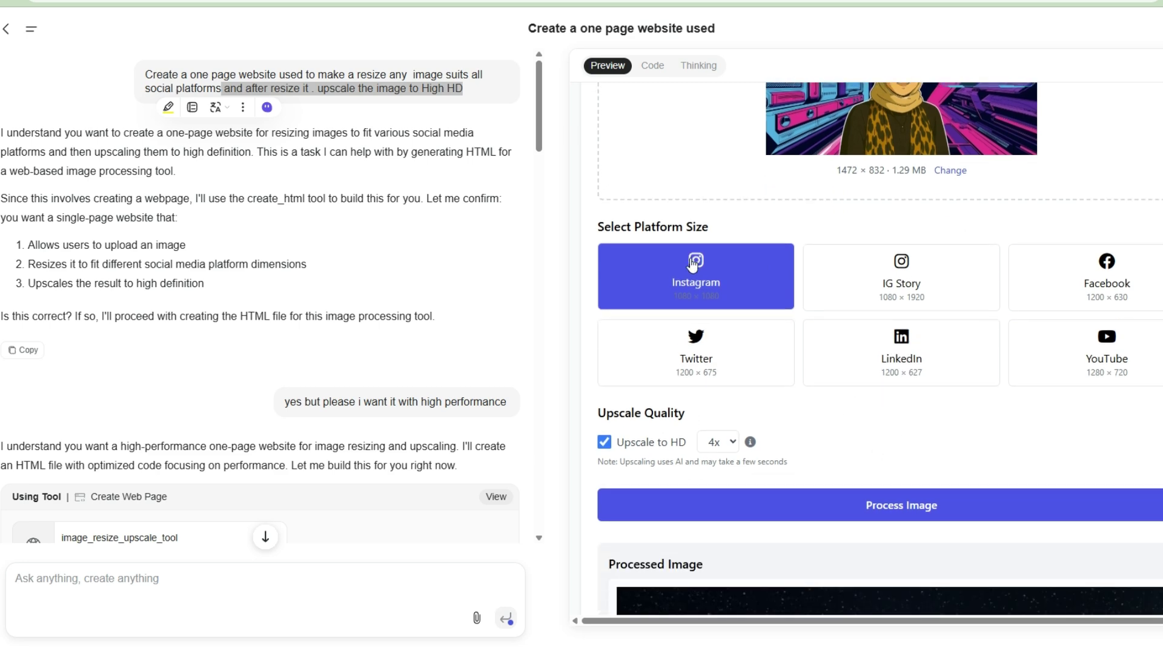
pyautogui.scroll(2, 658, 175)
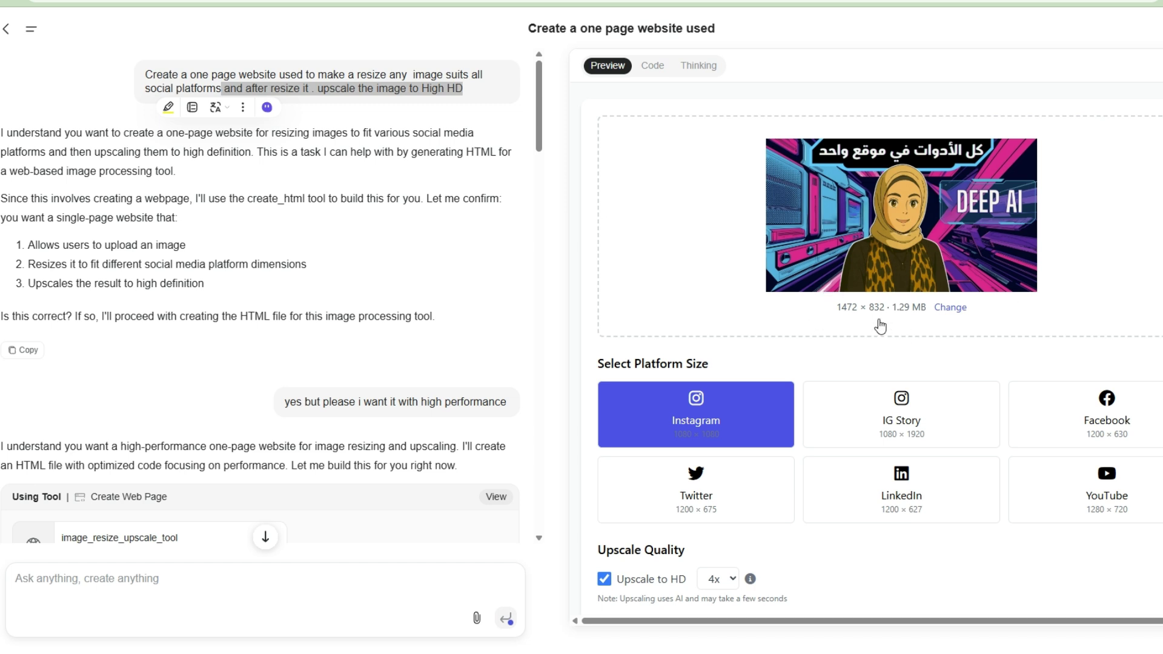
pyautogui.scroll(-2, 836, 540)
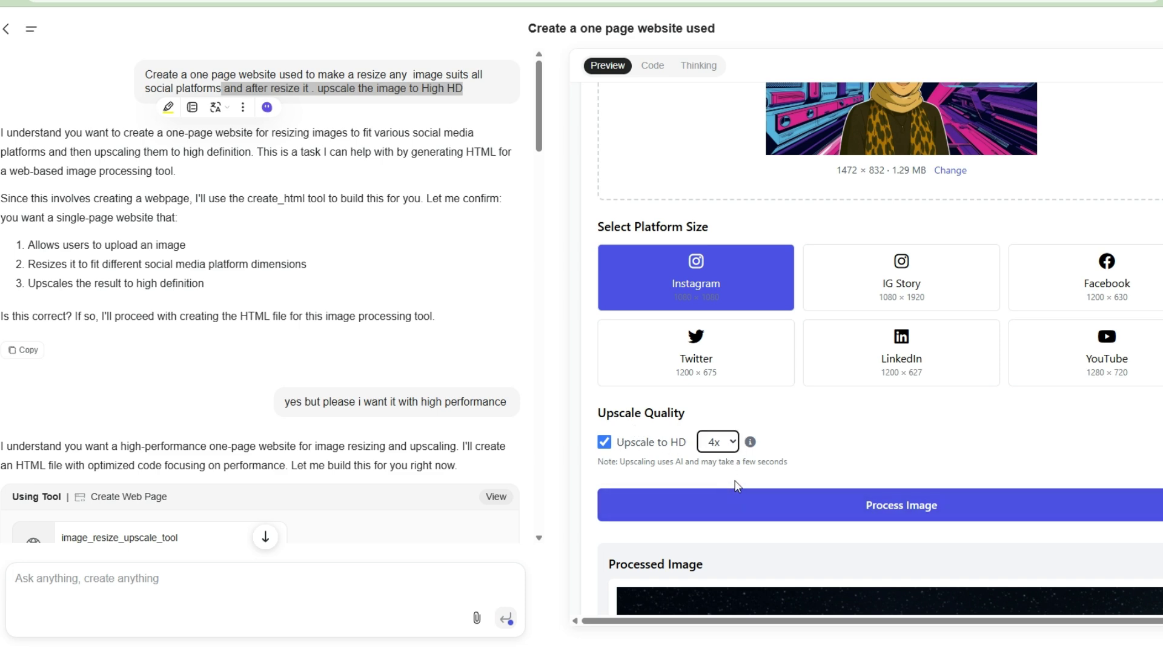
pyautogui.scroll(-3, 860, 448)
pyautogui.click(897, 301)
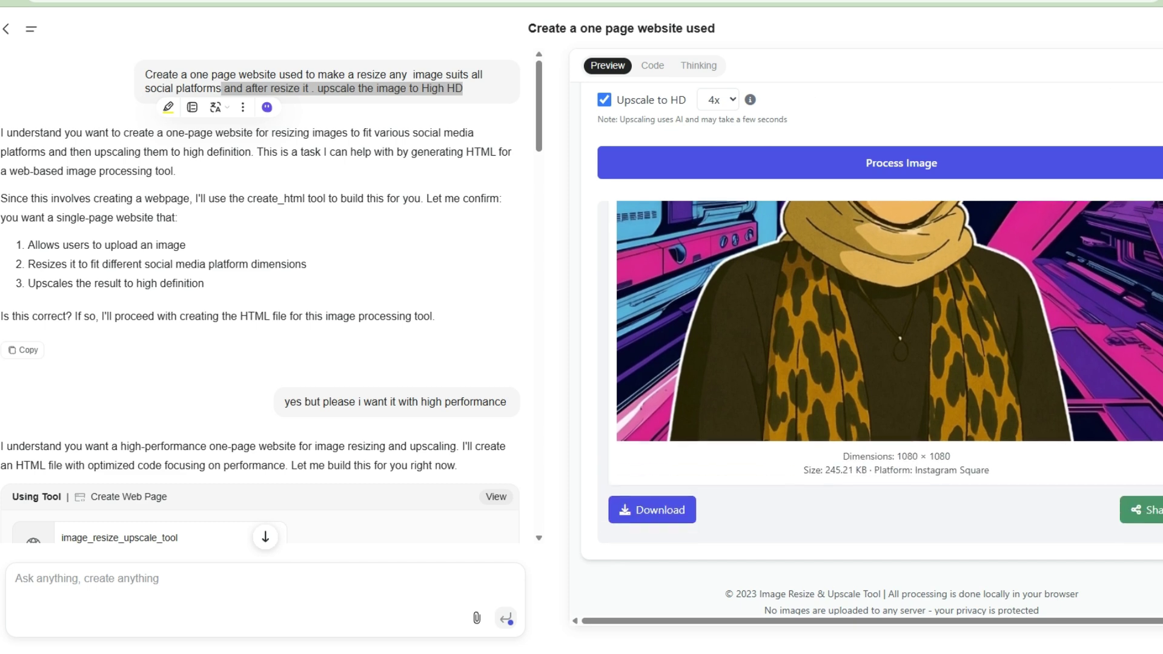
# - Download the processed Instagram version of the "DEEP AI" image and look over the tool page again
pyautogui.click(625, 512)
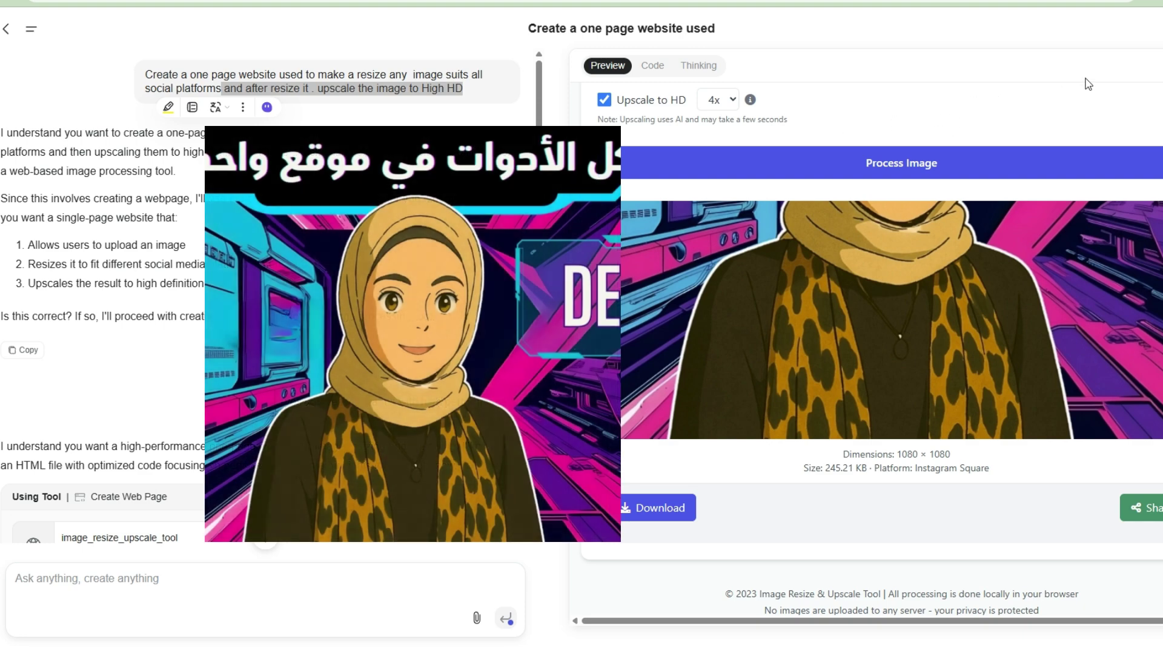
pyautogui.scroll(15, 848, 424)
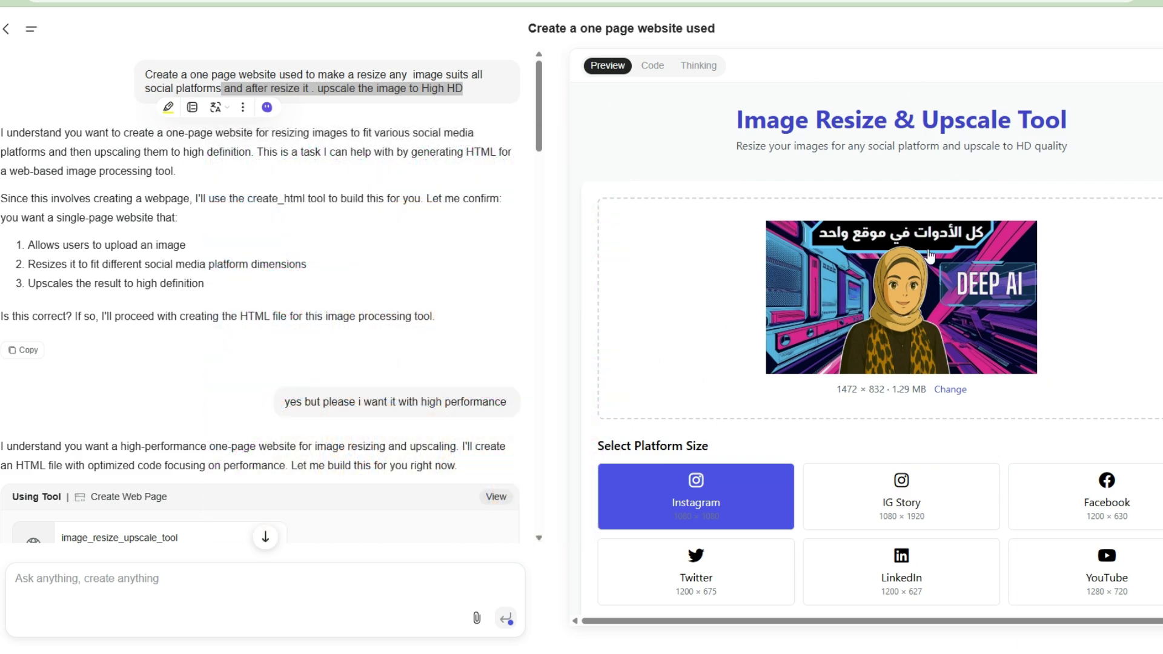
pyautogui.scroll(-4, 747, 389)
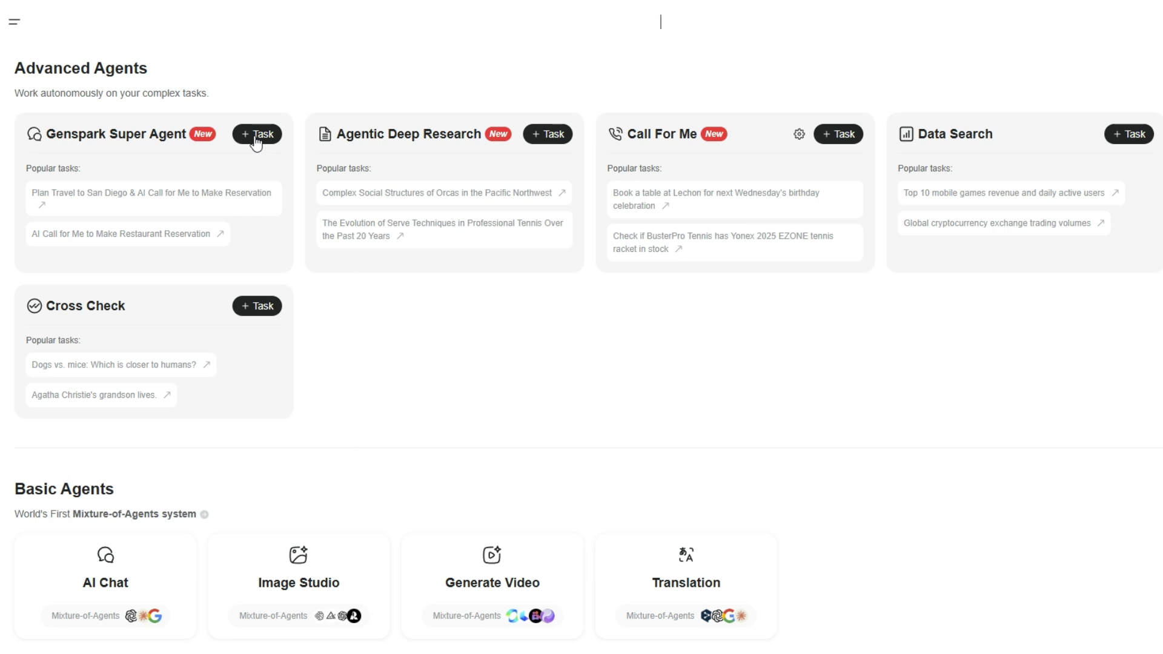
# - Start a Super Agent task asking in Arabic for detailed, engaging content on "الكواكب في المجموعة الشمسية" for 10-year-olds, with ideas for educational pictures and illustrations
pyautogui.click(266, 135)
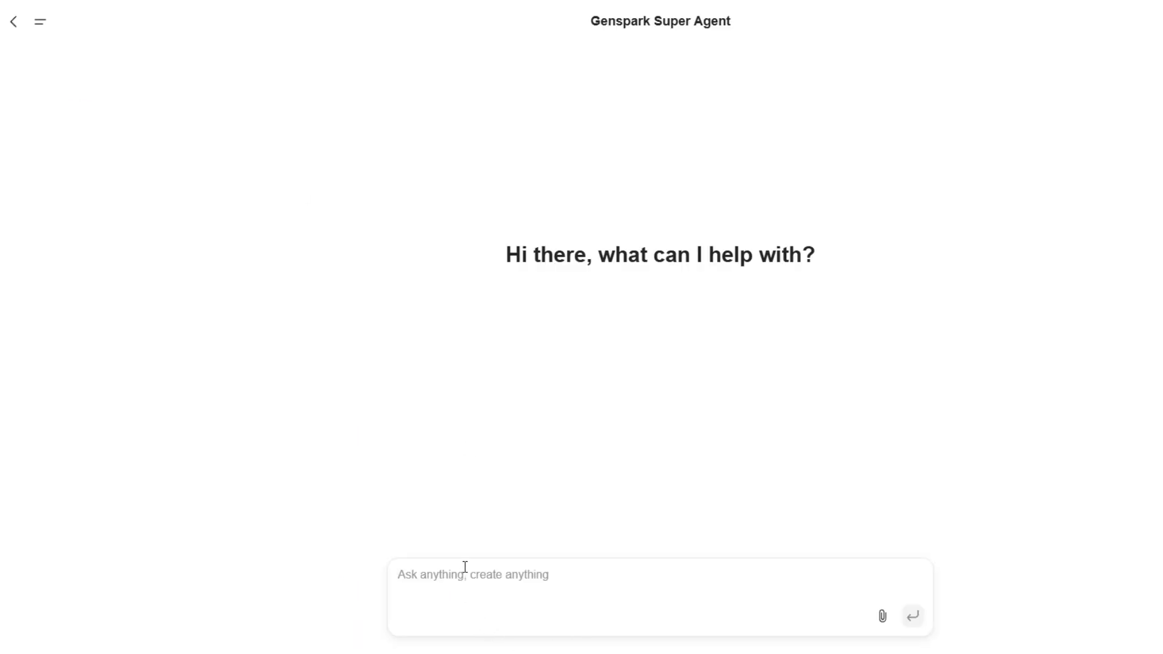
pyautogui.write('تناول موضوع "الكواكب في المجموعة الشمسية" مناسب للأطفال بعمر 10 سنوات، اعطني تفاصيل كثيرة وتناولها بطريقة مشوقة  ويحتوي على أفكار للصور والرسوم التوضيحية يمكن استخدامها كأداة تعليمية :')
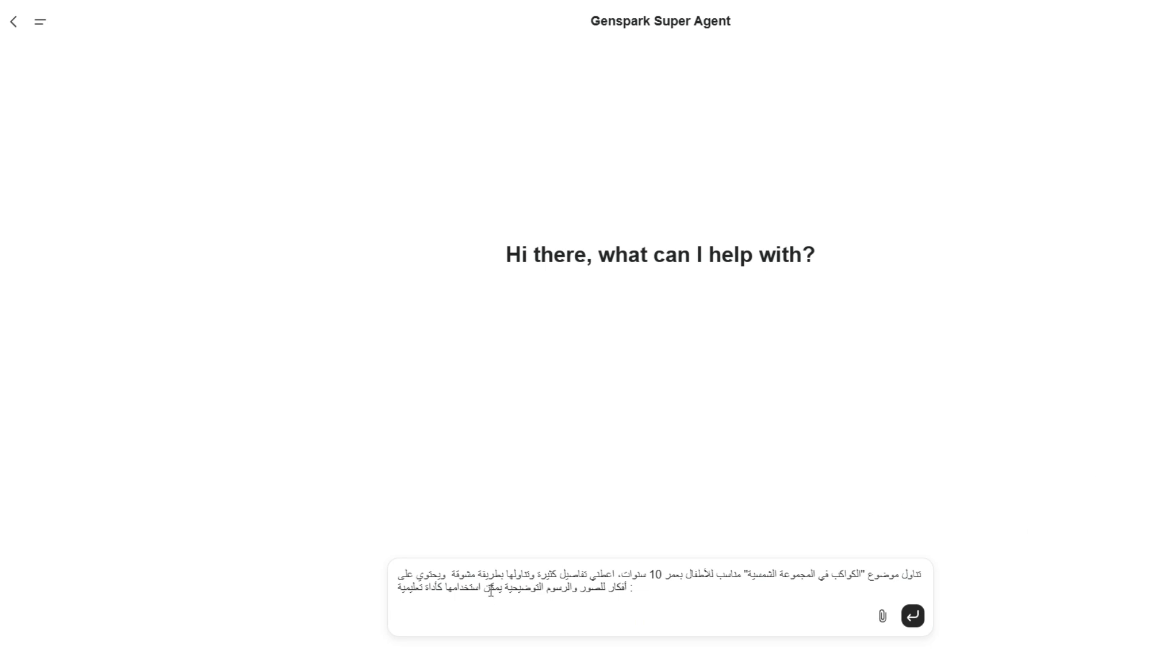
pyautogui.click(912, 617)
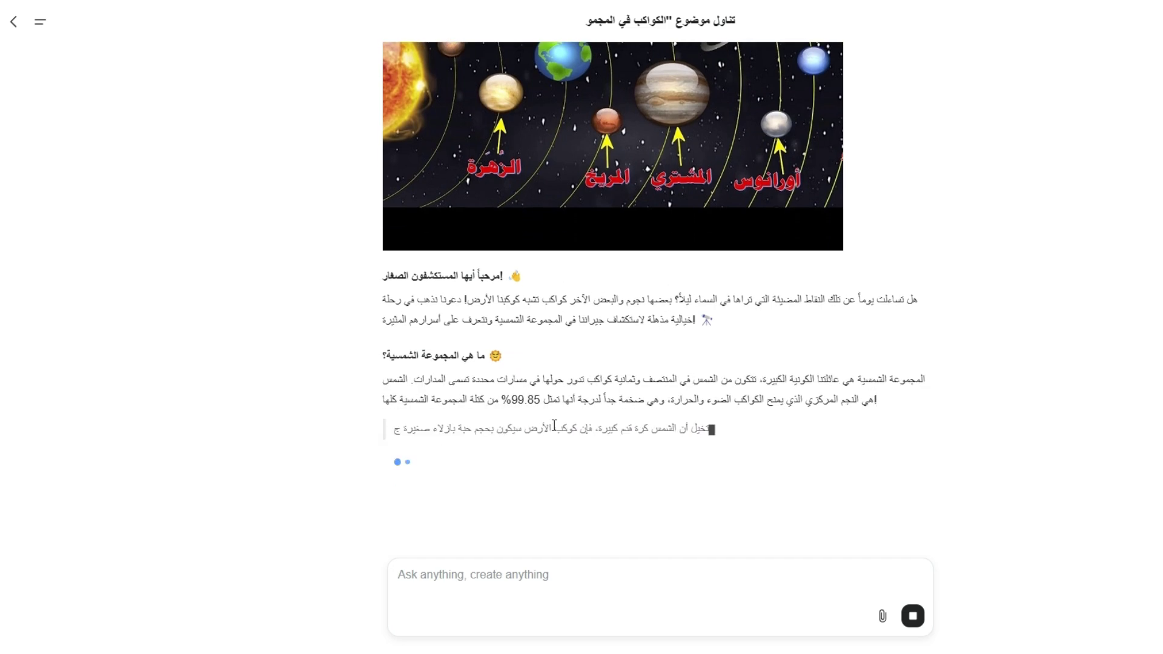
# - Read through the Arabic planets article as it is generated, examining its pictures, planet facts and drawing ideas from the introduction to Uranus
pyautogui.scroll(6, 569, 363)
pyautogui.scroll(-10, 556, 280)
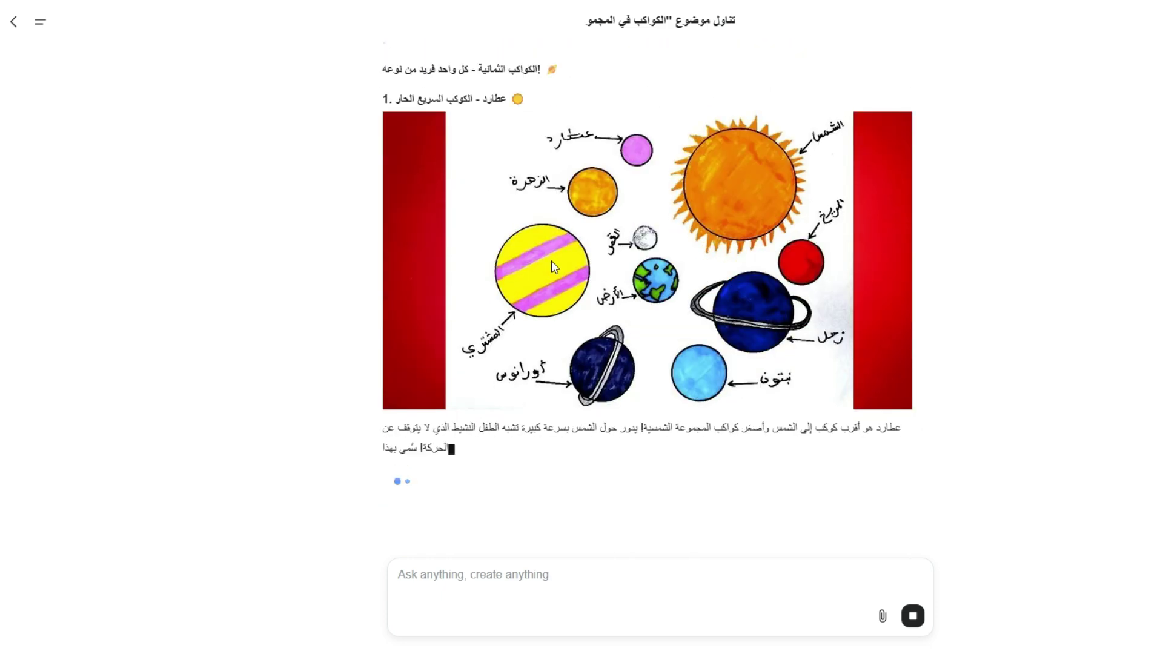
pyautogui.scroll(1, 597, 363)
pyautogui.scroll(-3, 598, 363)
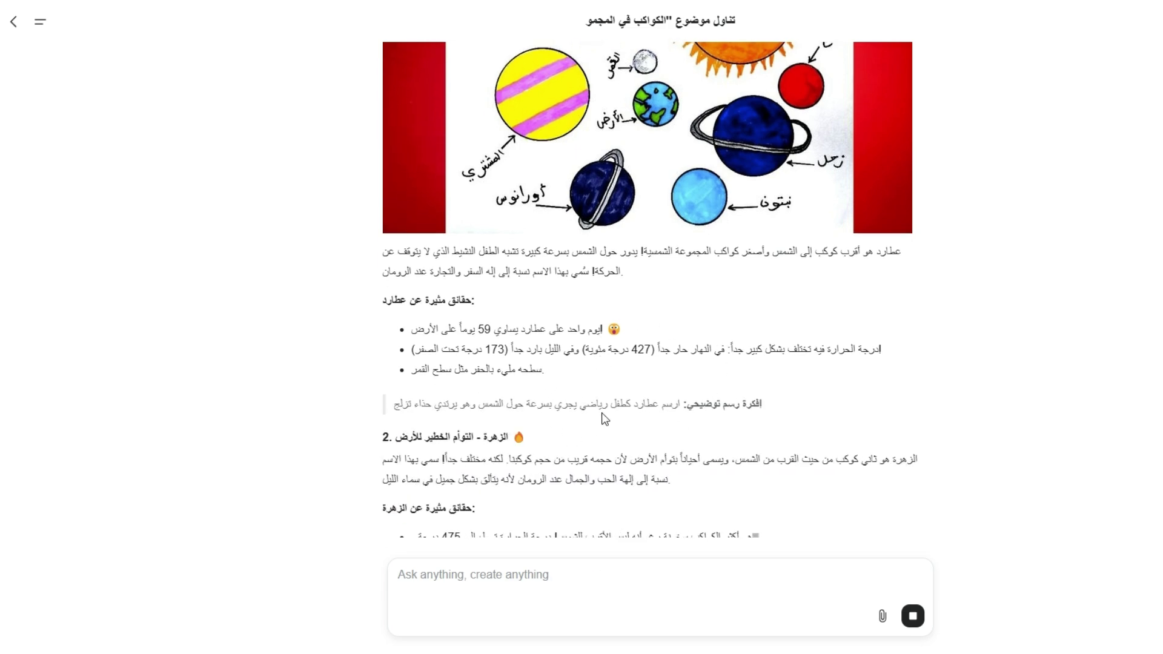
pyautogui.scroll(15, 601, 412)
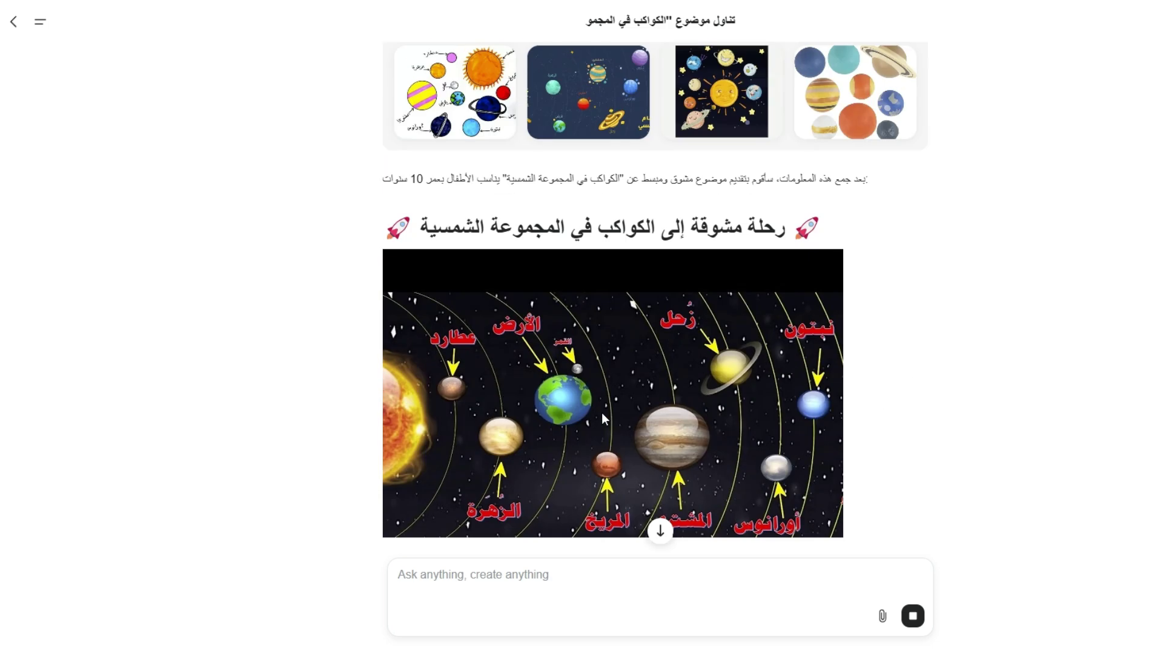
pyautogui.scroll(-3, 601, 412)
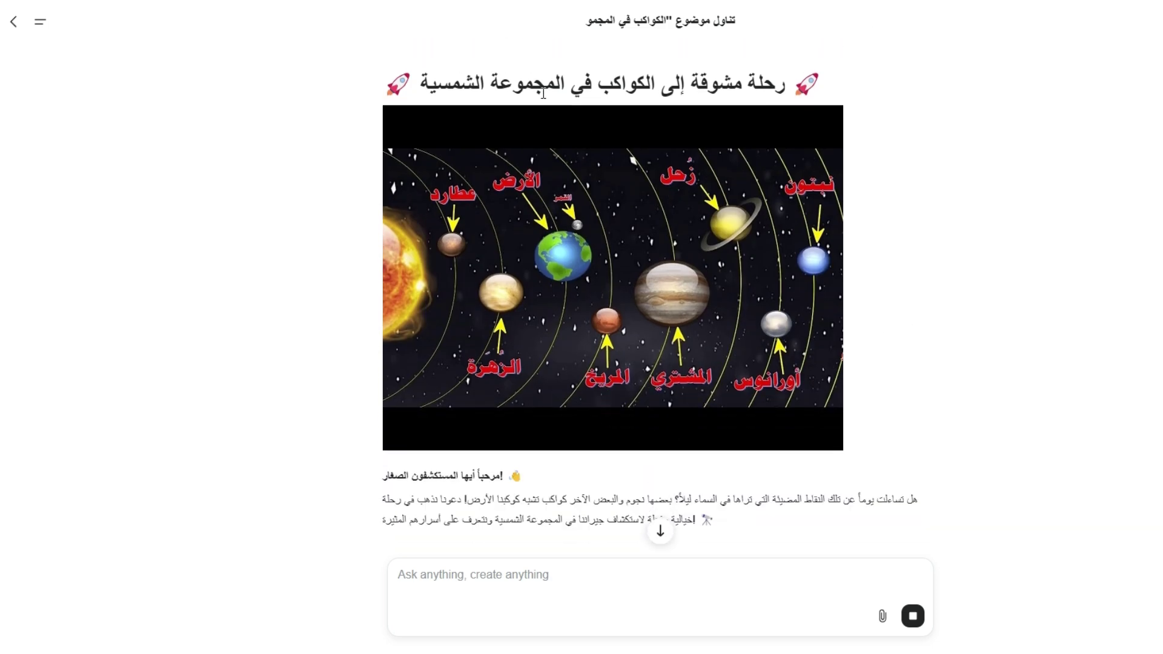
pyautogui.scroll(-4, 545, 106)
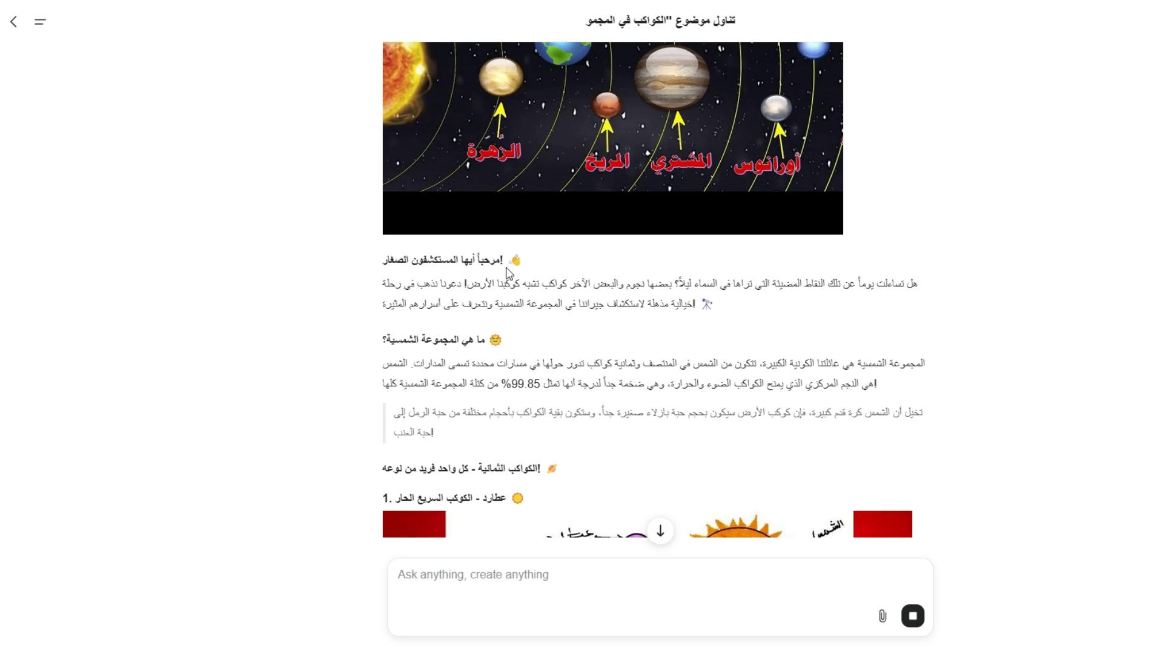
pyautogui.scroll(-5, 507, 274)
pyautogui.scroll(-6, 666, 327)
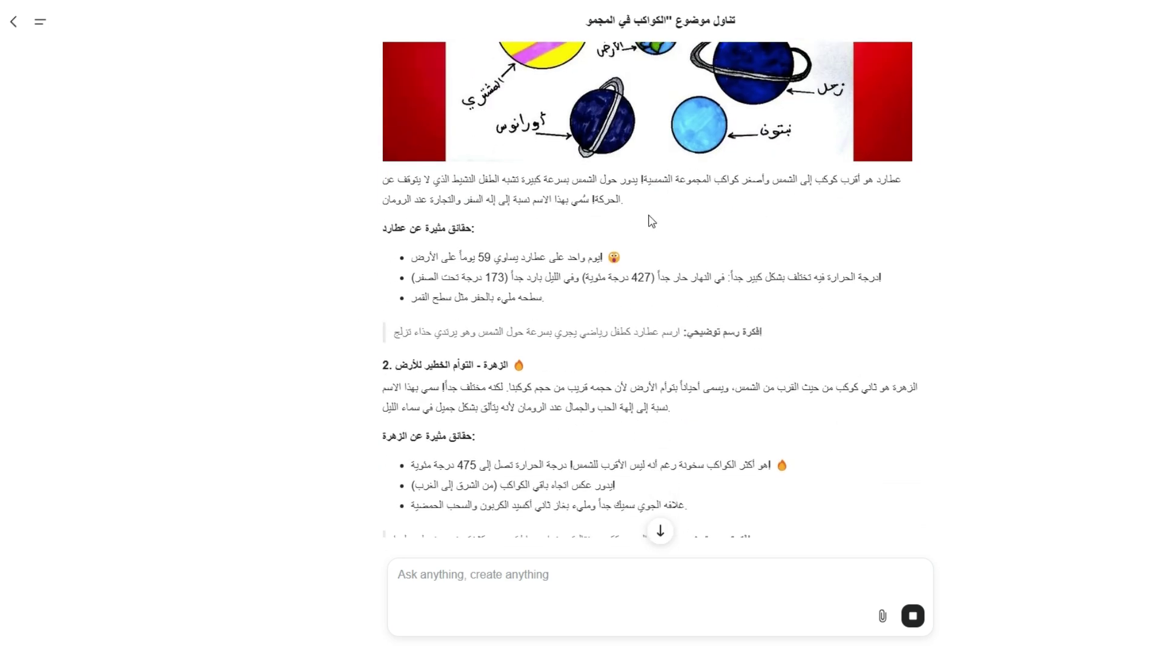
pyautogui.scroll(1, 515, 427)
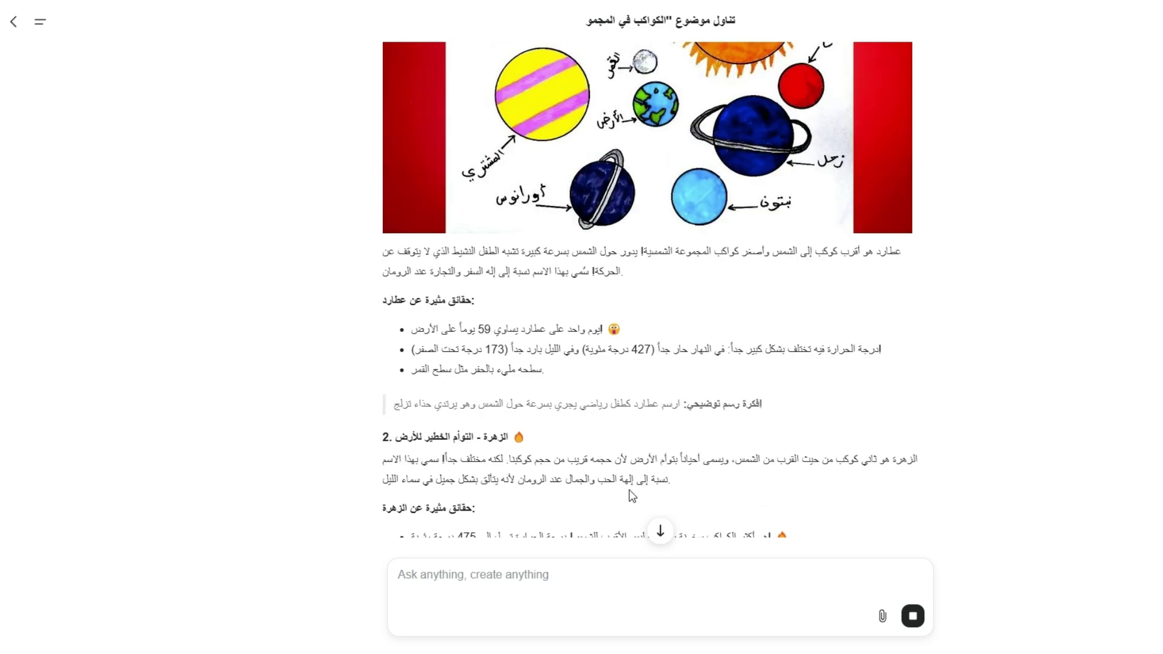
pyautogui.scroll(-2, 467, 466)
pyautogui.scroll(-4, 402, 397)
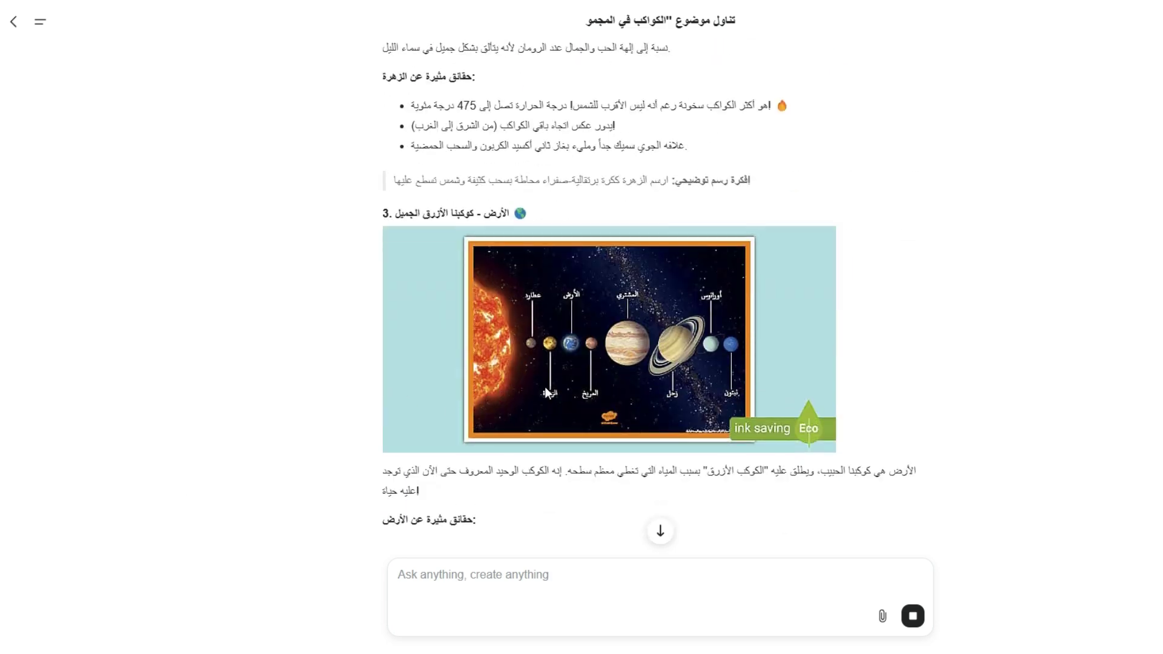
pyautogui.scroll(-3, 477, 364)
pyautogui.scroll(-12, 537, 437)
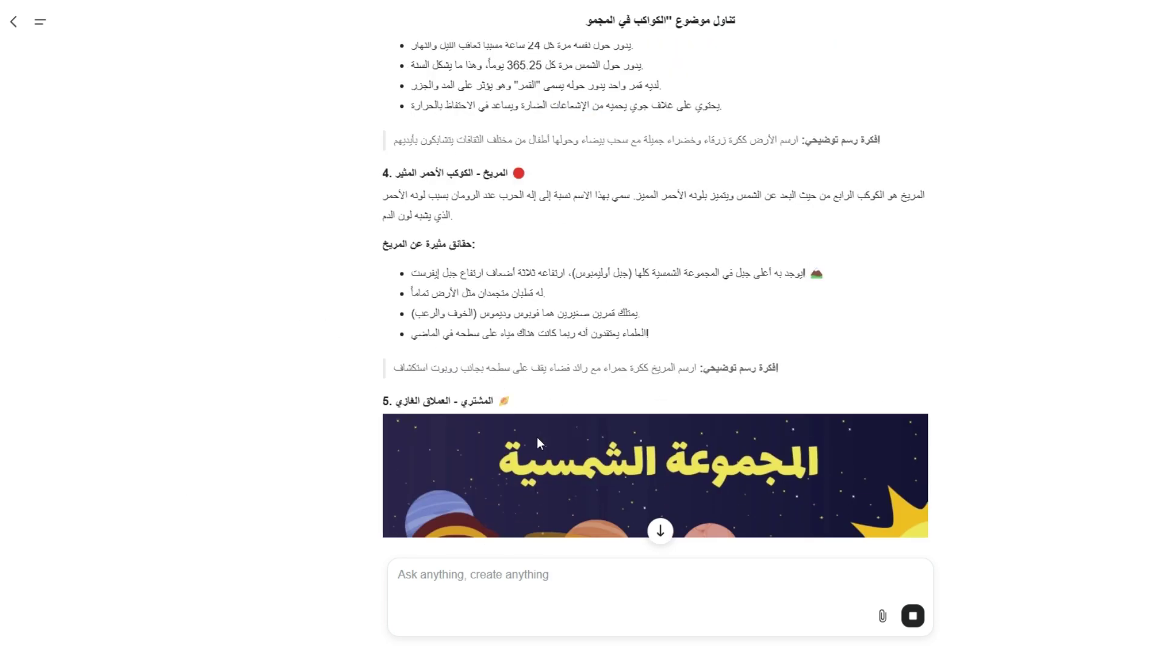
pyautogui.scroll(-5, 466, 460)
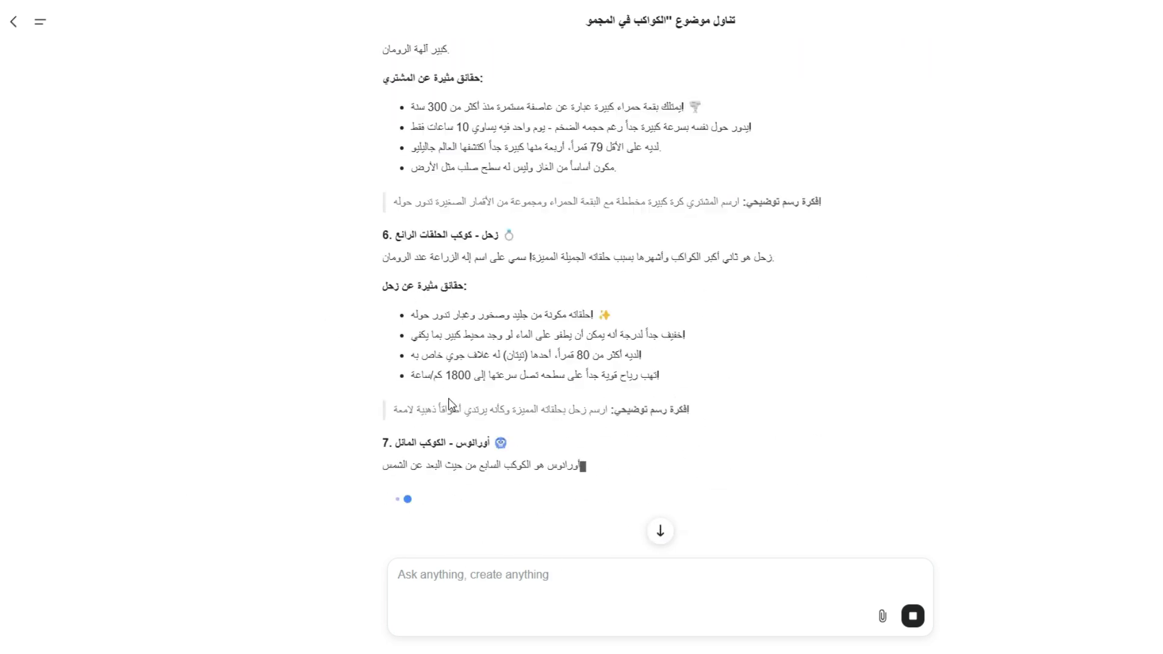
pyautogui.scroll(-1, 418, 473)
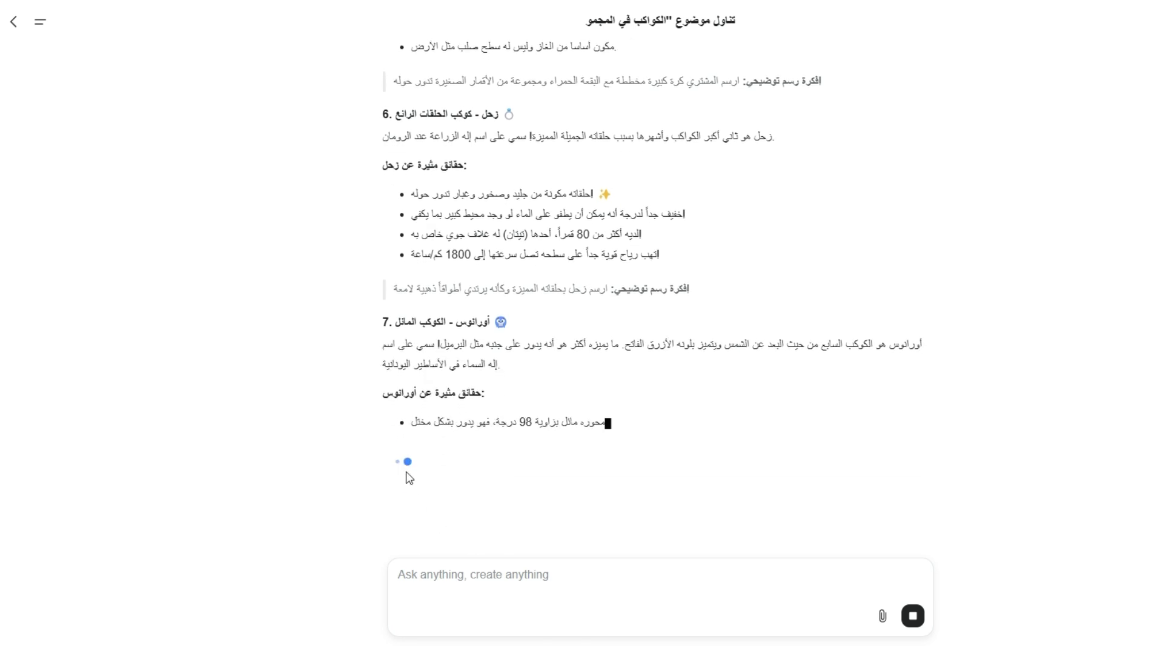
# - Send the follow-up request "Create a web page describe the previous content" once the planets article has finished generating
pyautogui.click(879, 572)
pyautogui.write('C')
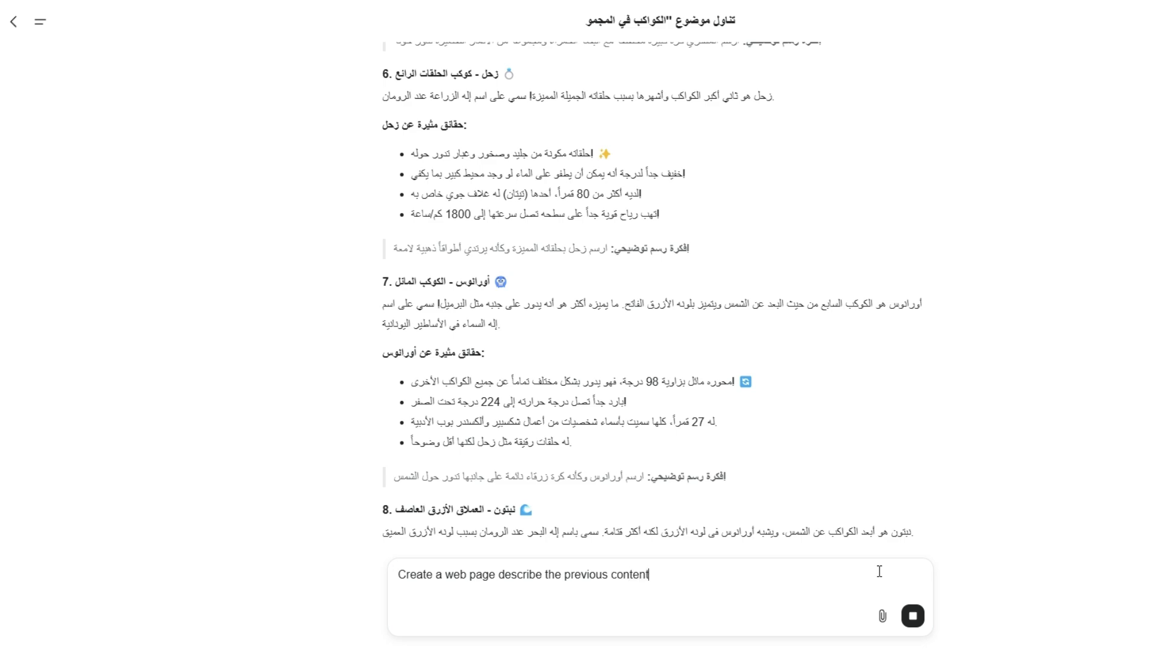
pyautogui.scroll(-20, 620, 405)
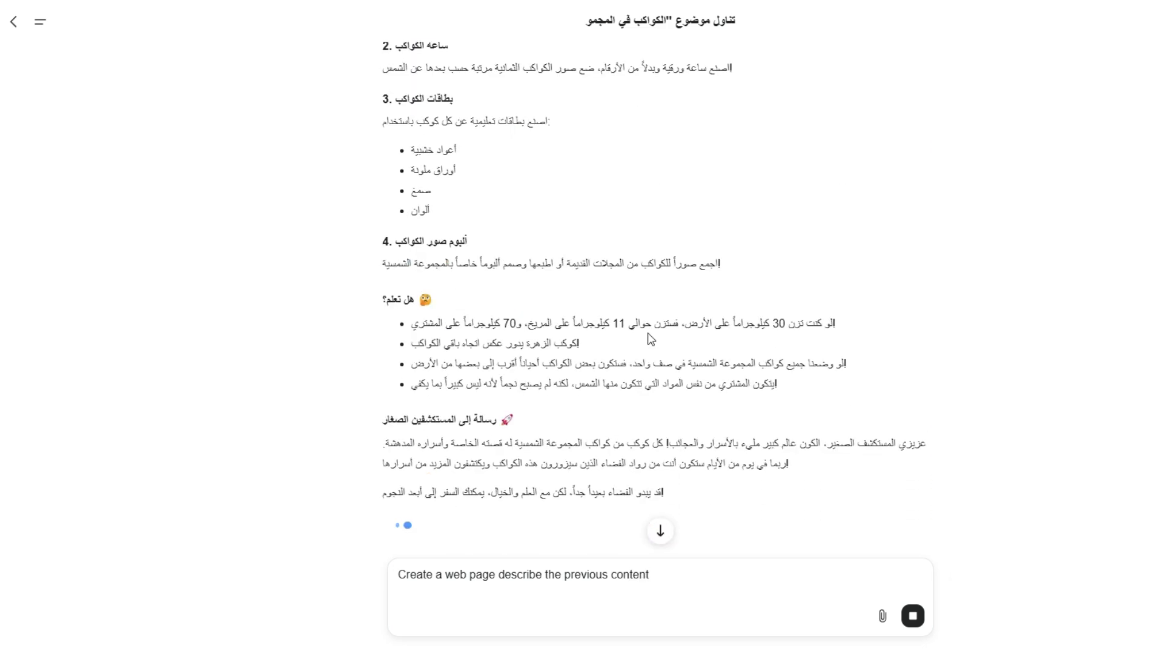
pyautogui.scroll(-5, 617, 385)
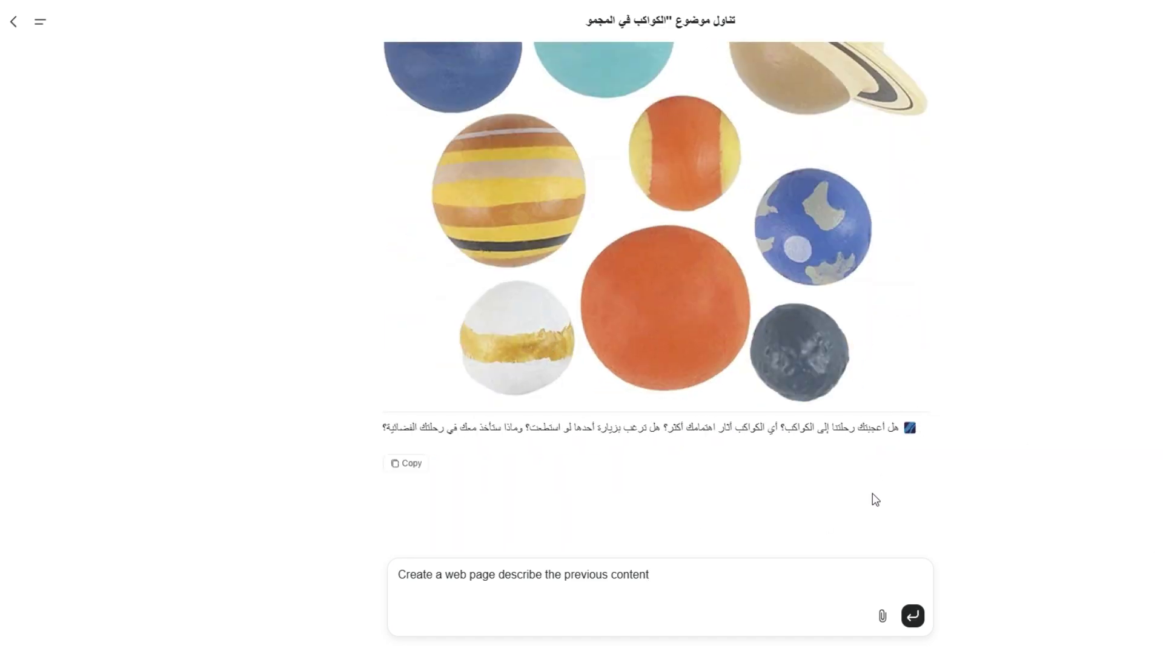
pyautogui.press('Return')
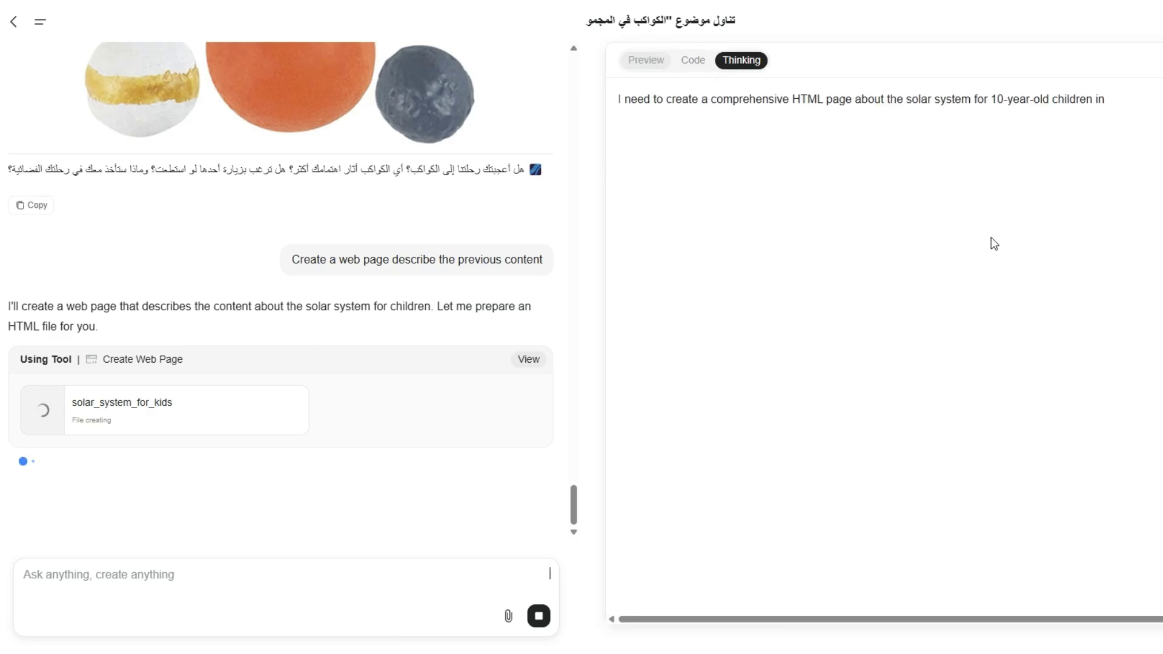
# - Look back over the article's activities and Neptune sections during page generation, and review the opening of the solar system web page preview
pyautogui.scroll(10, 418, 266)
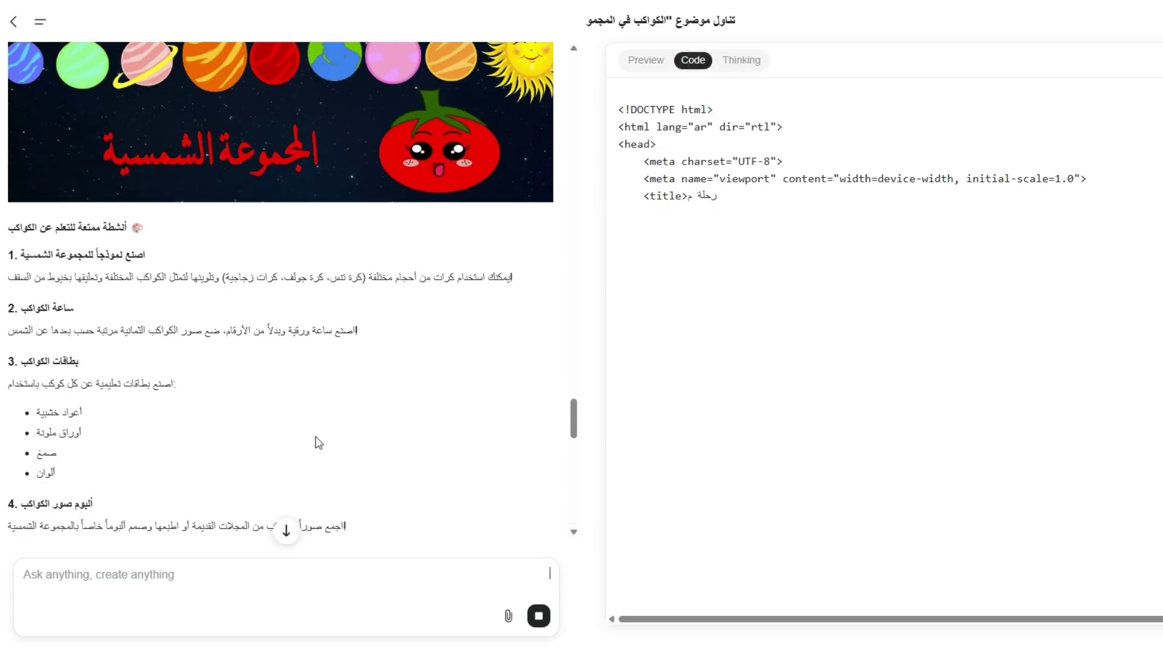
pyautogui.scroll(5, 314, 388)
pyautogui.scroll(5, 108, 428)
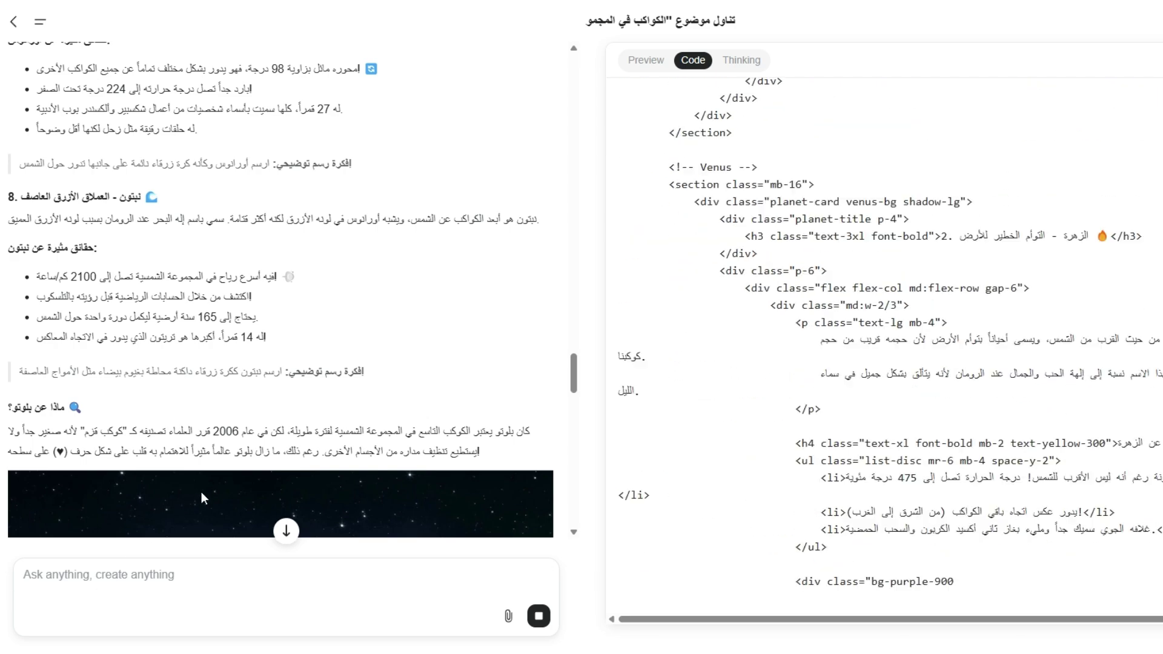
pyautogui.scroll(-5, 201, 492)
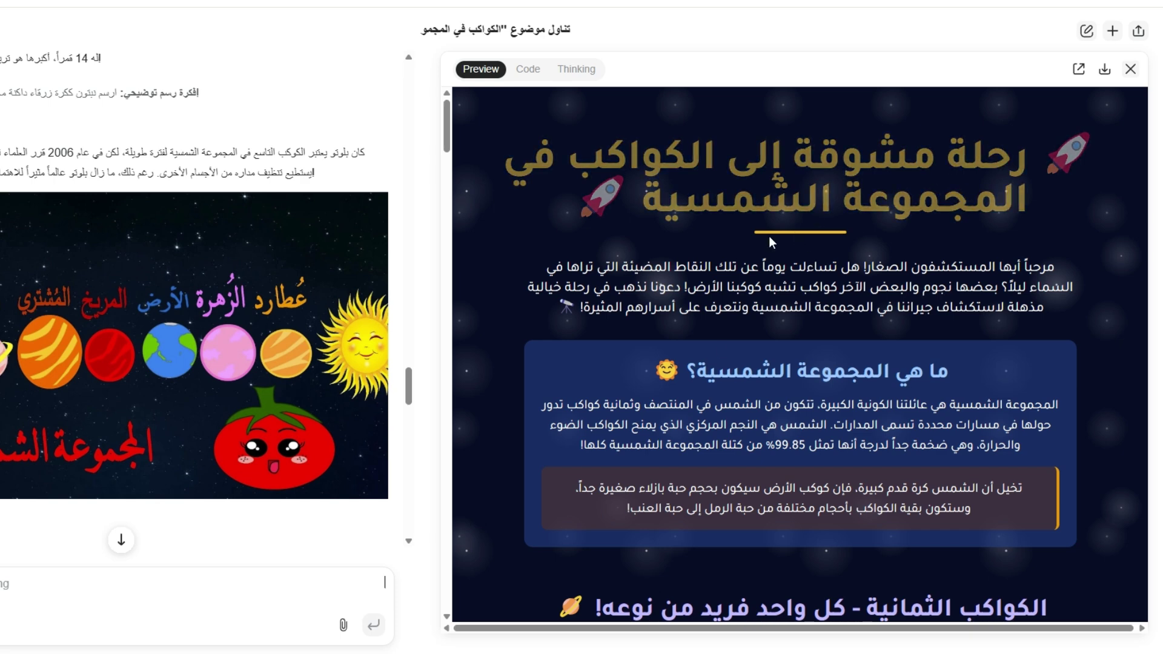
pyautogui.scroll(-1, 787, 242)
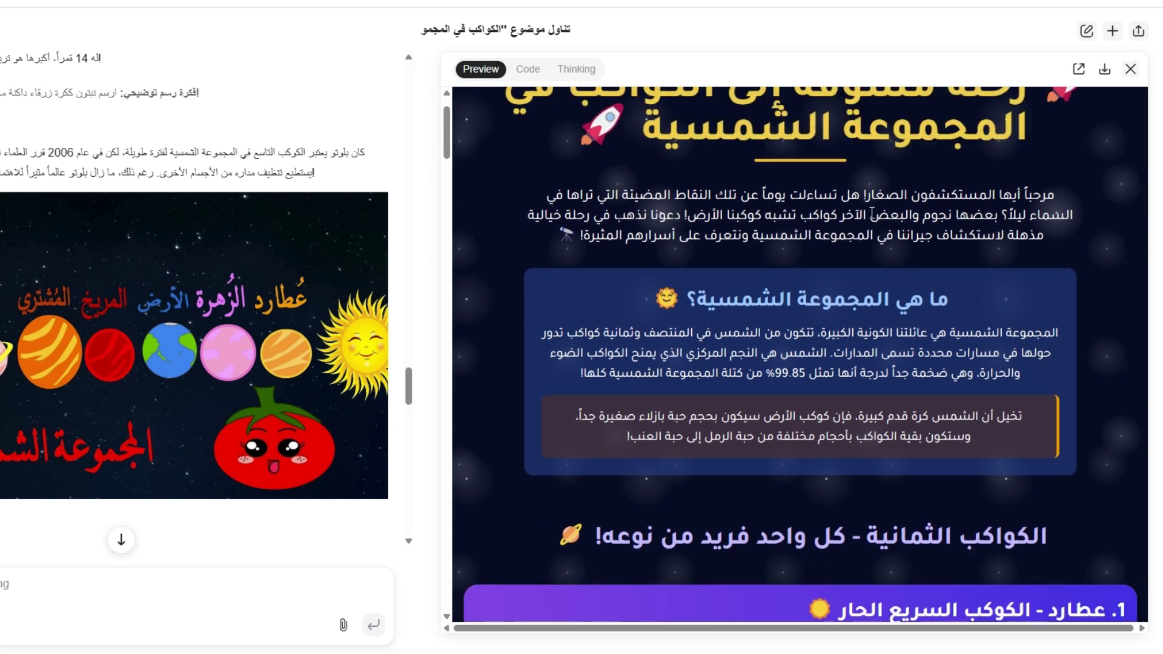